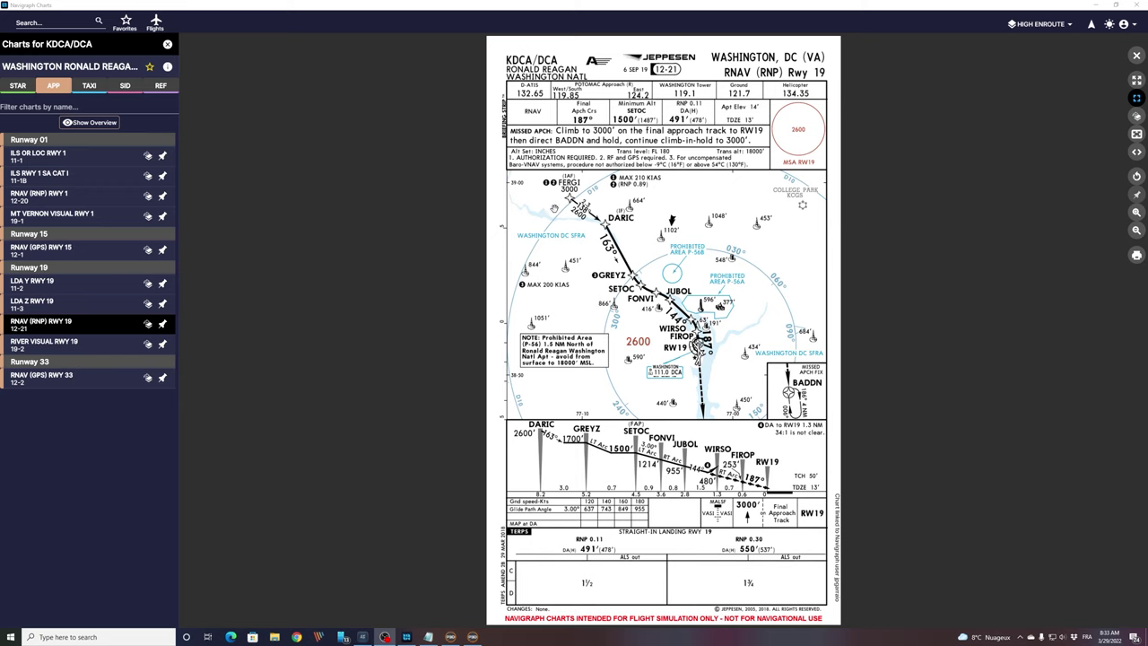
Step: Set the Prepar3D start to Ronald Reagan Washington Natl (KDCA) runway 19 and load the flight
click(472, 637)
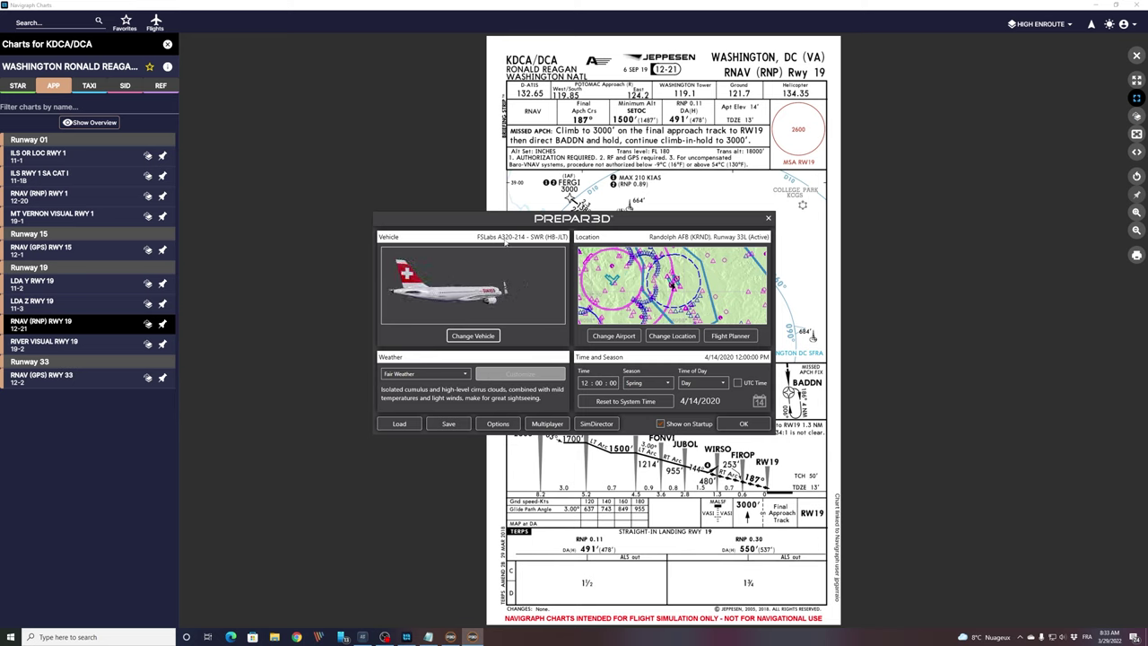
click(615, 335)
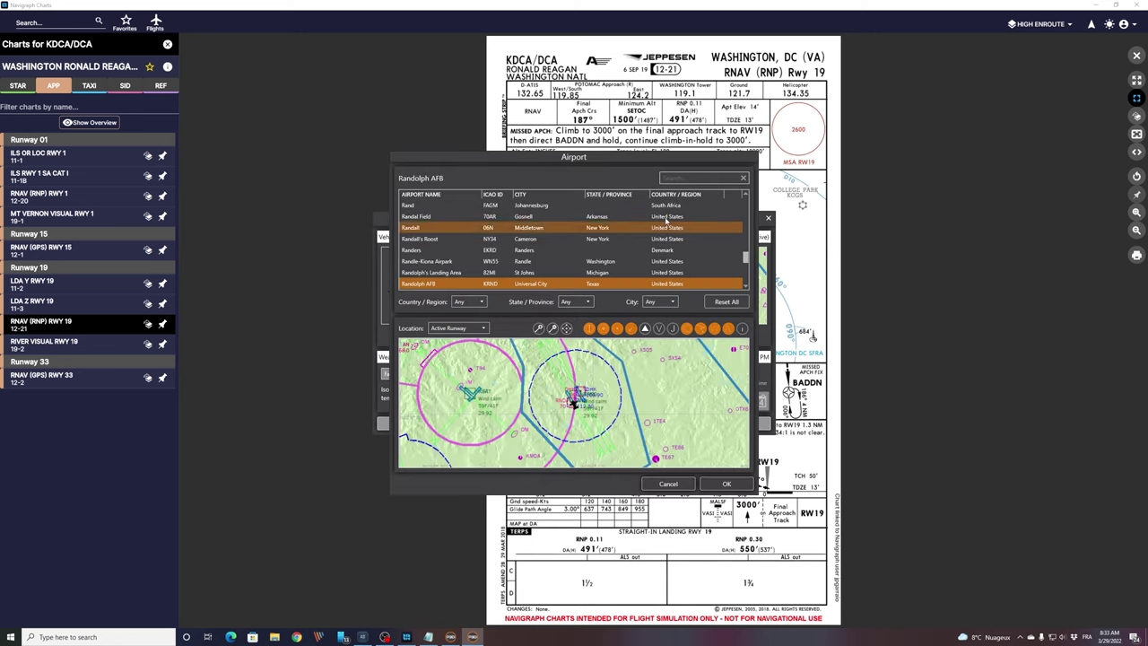
text(kdca)
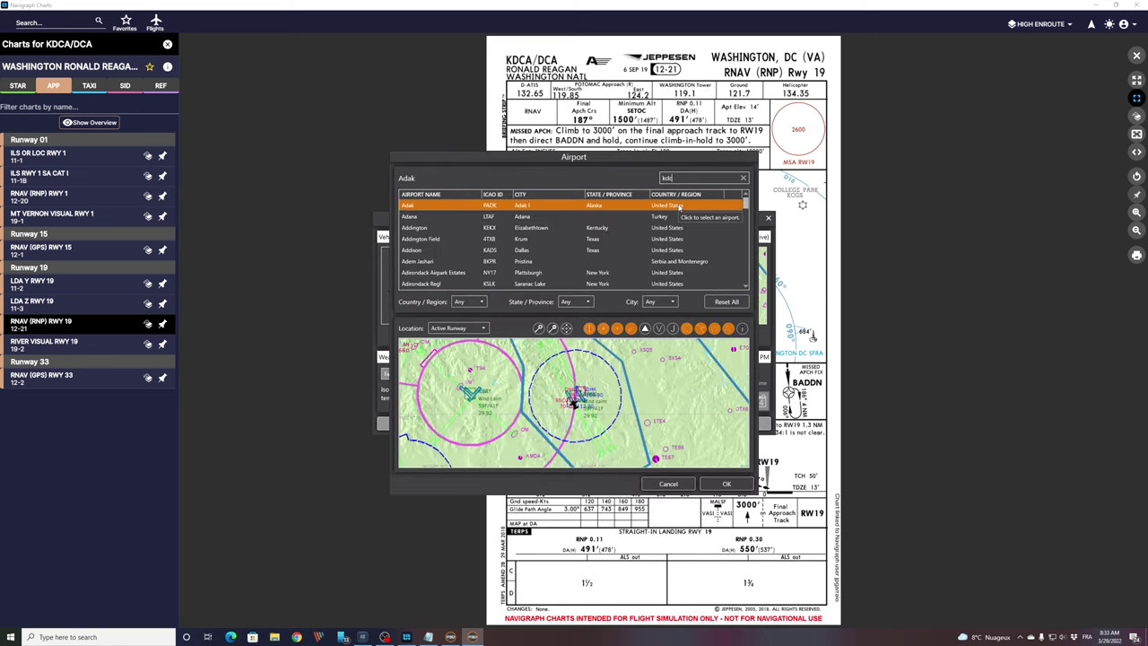
click(679, 207)
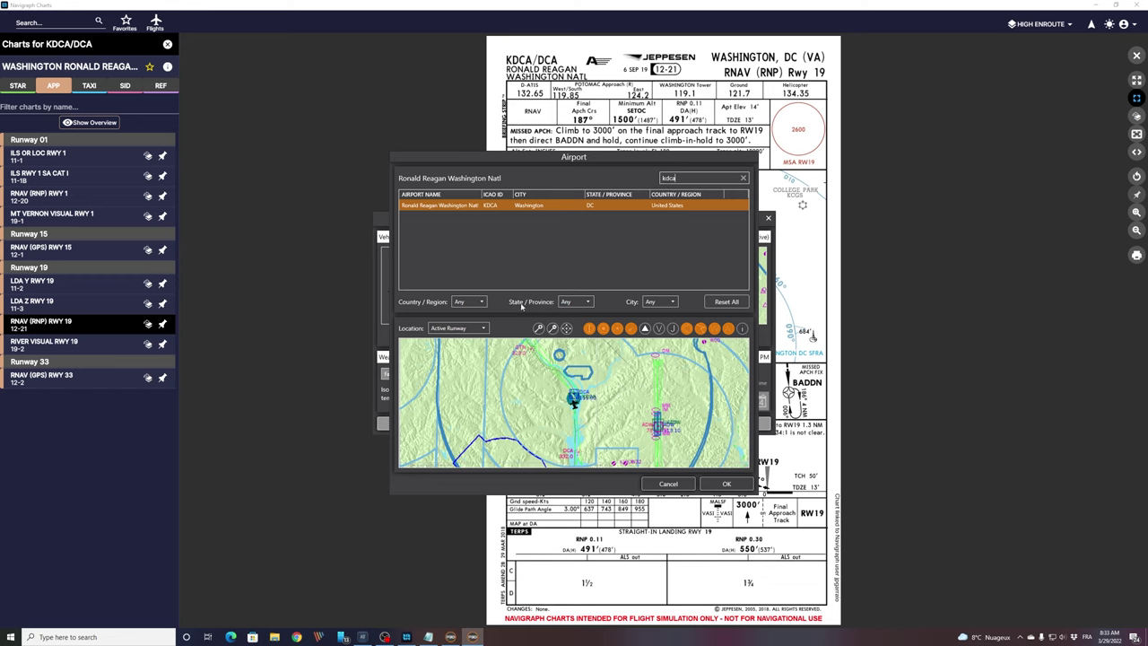
click(489, 329)
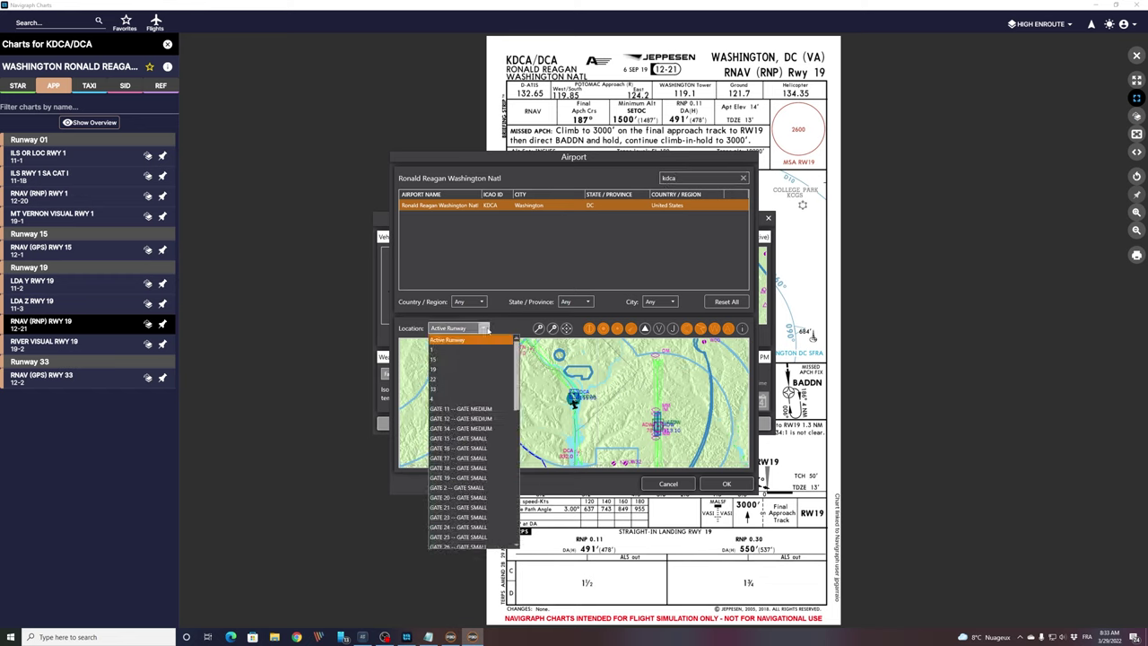
click(447, 371)
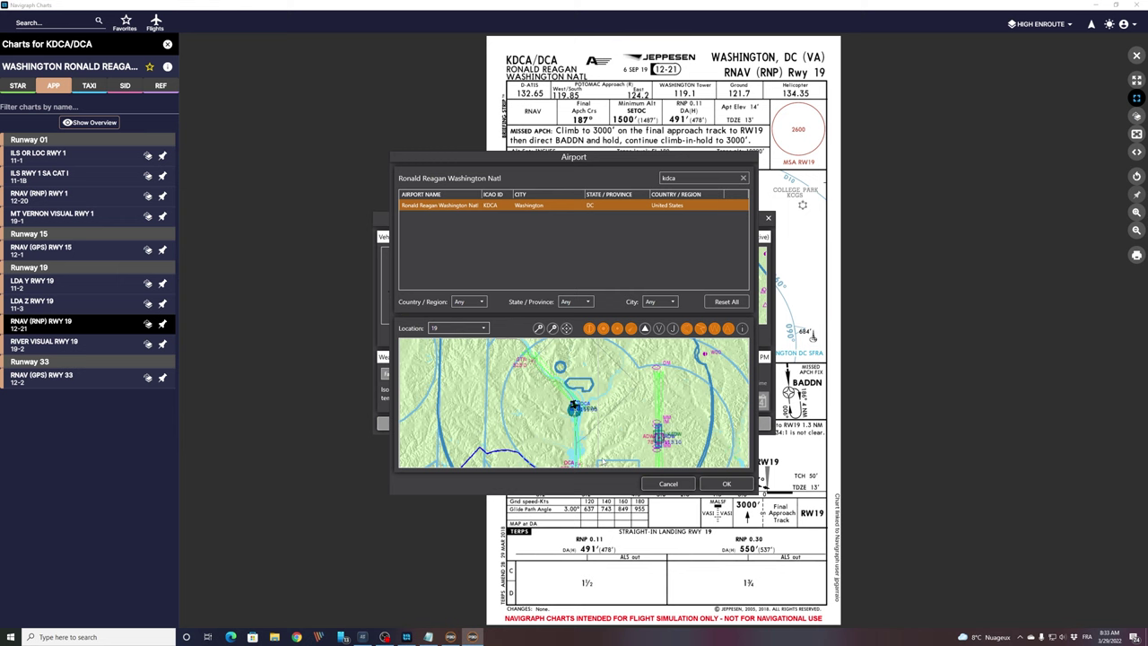
click(726, 483)
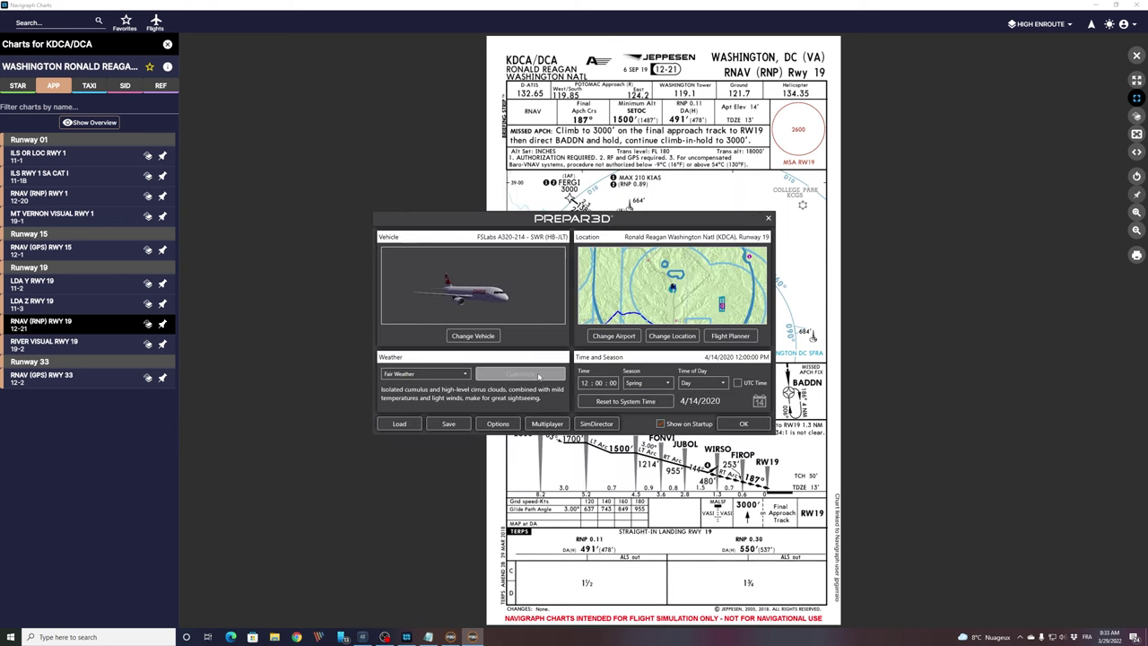
click(741, 426)
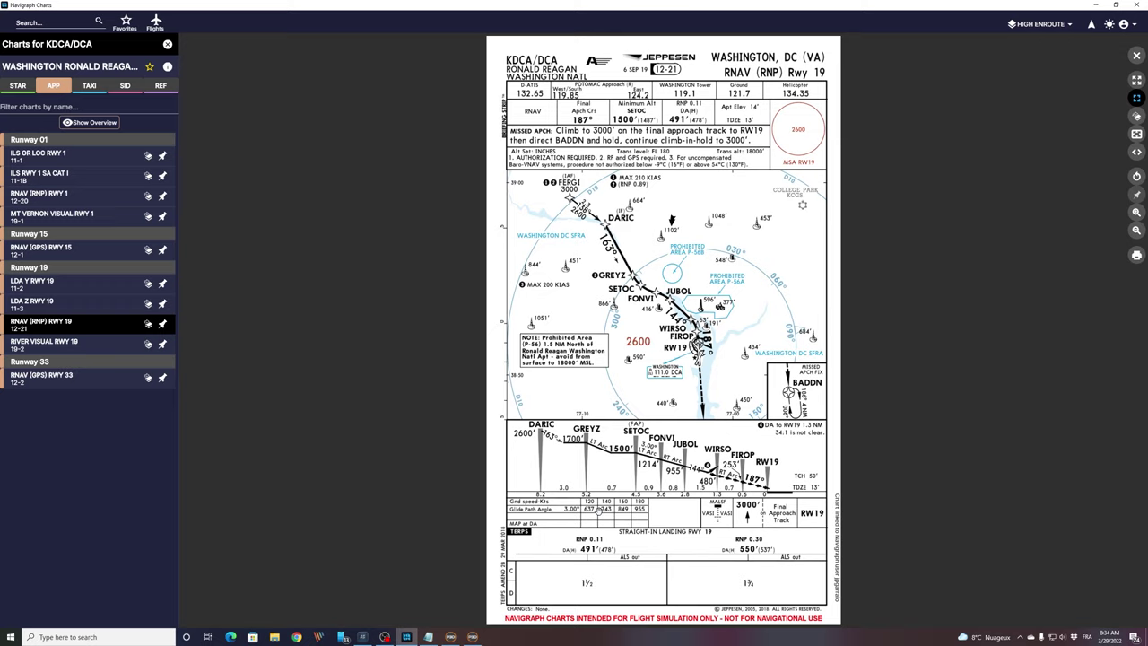
Step: Switch from Navigraph Charts to Prepar3D as the A320 loads on runway 19
click(474, 636)
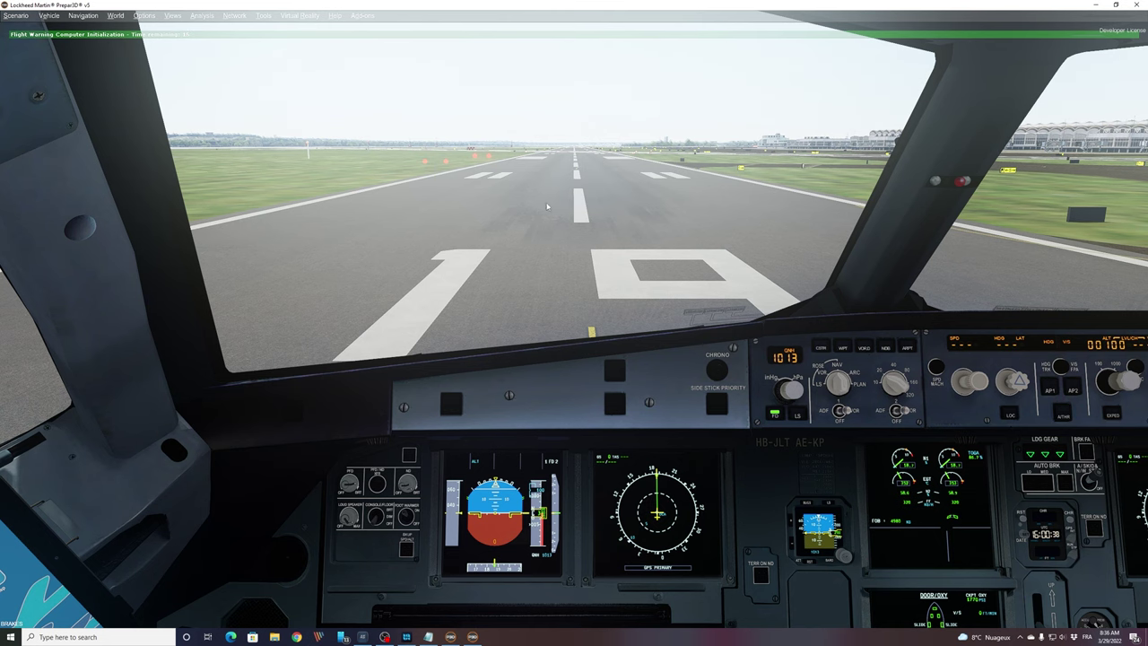
Step: Pan the cockpit camera down and right over the instrument panel
drag(647, 360, 699, 399)
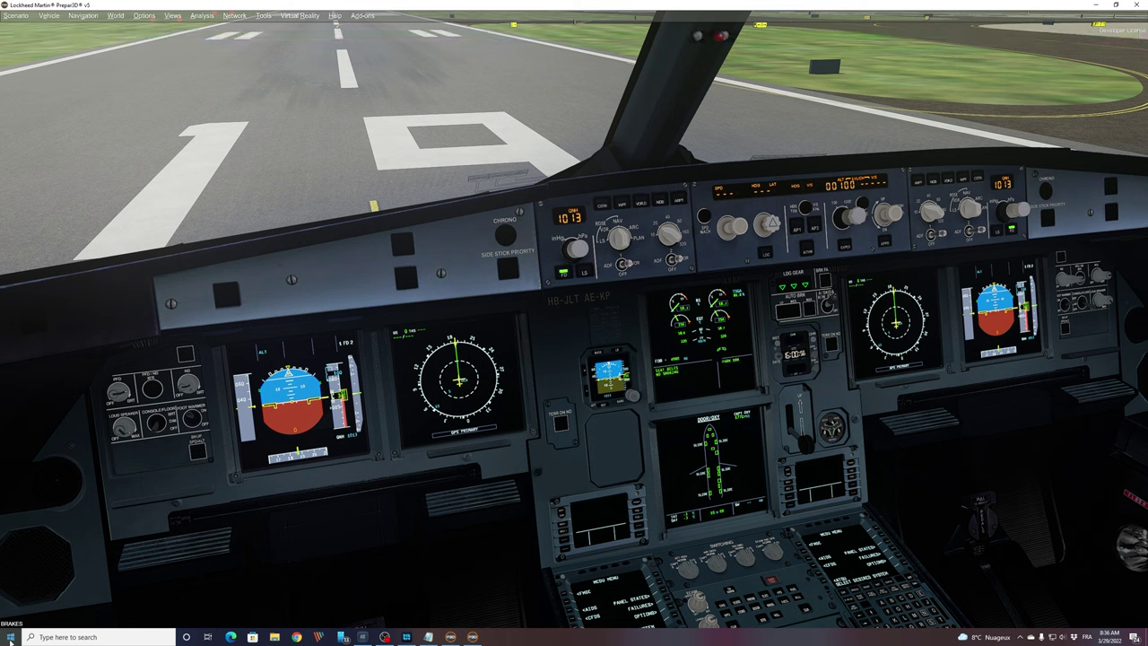
Step: Launch FSiPanel 2020 for P3D from the Start menu search 'fs'
click(11, 637)
text(fsi)
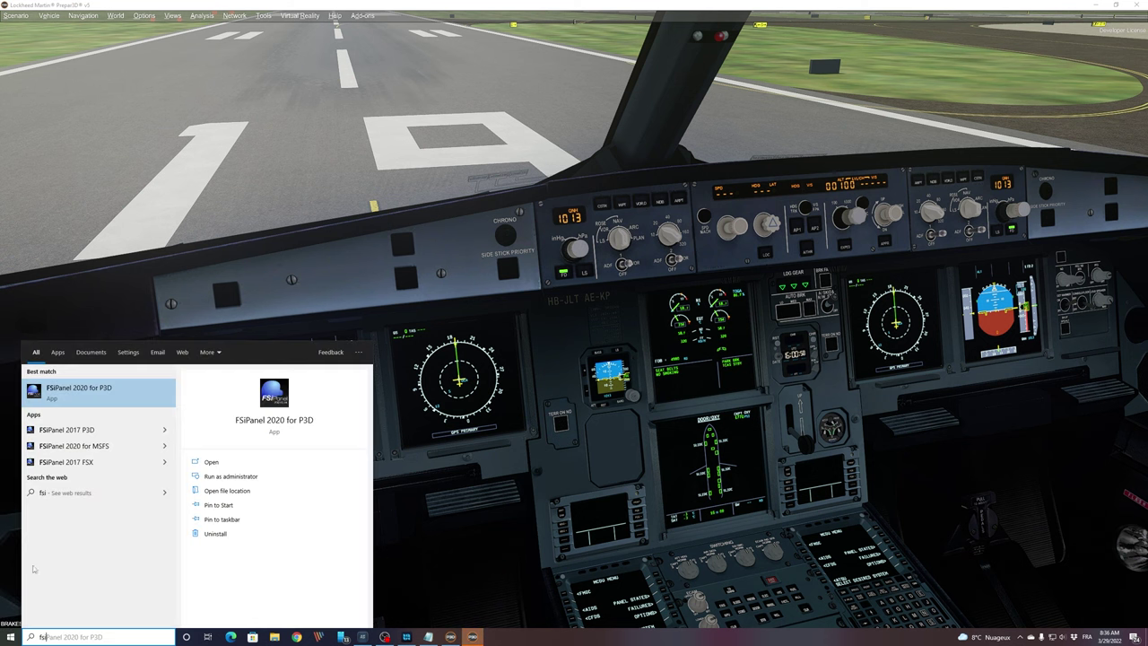
click(97, 395)
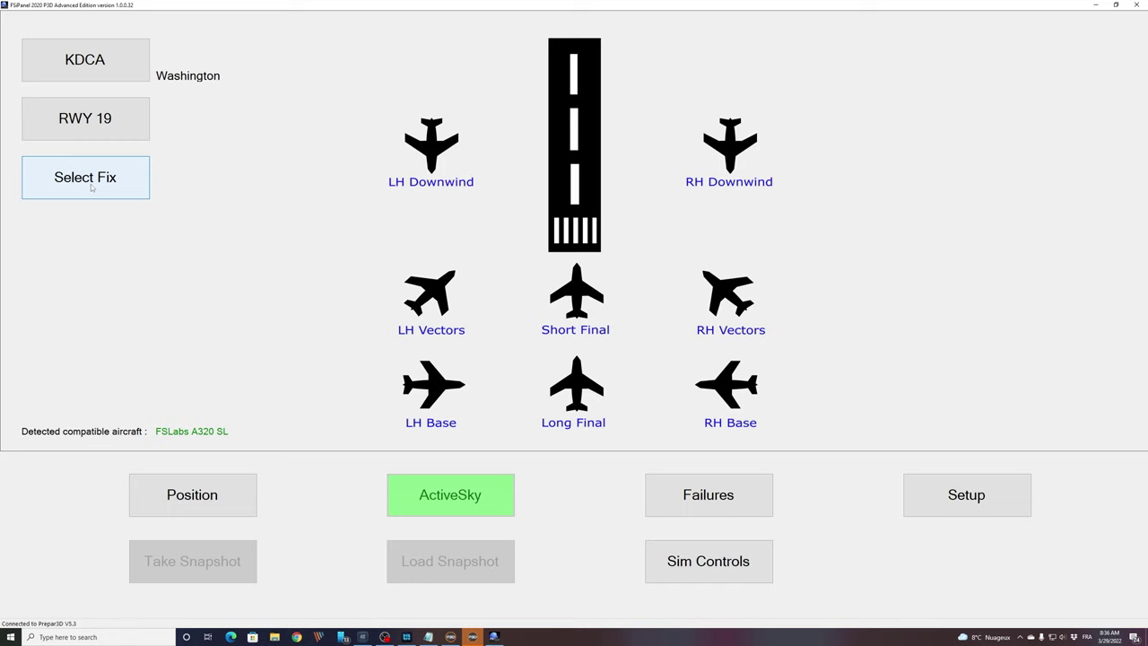
Step: Try the LH Base and RH Downwind start fixes, then pick scenario RNAV RNP 19 KDCA
click(120, 182)
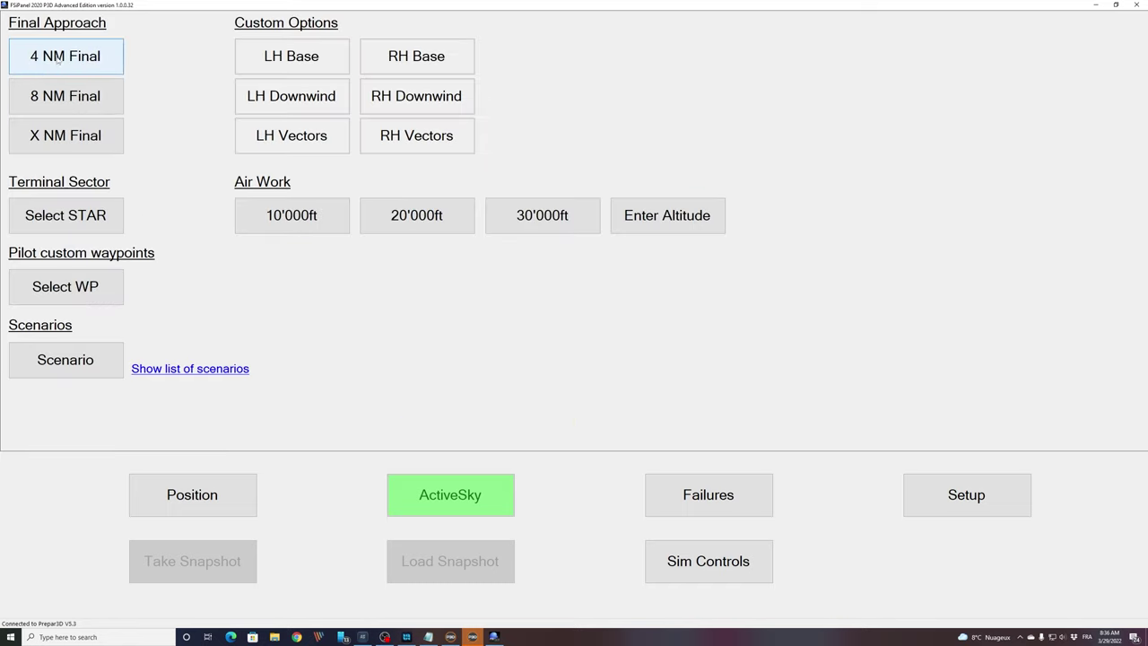
click(305, 70)
click(381, 101)
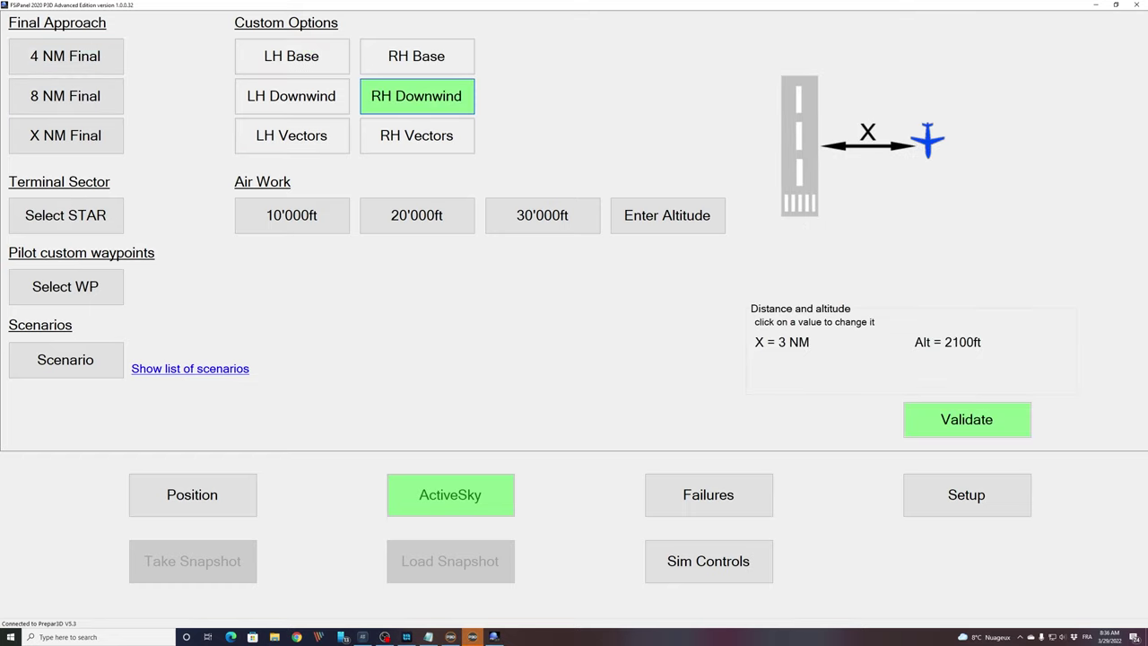
click(78, 372)
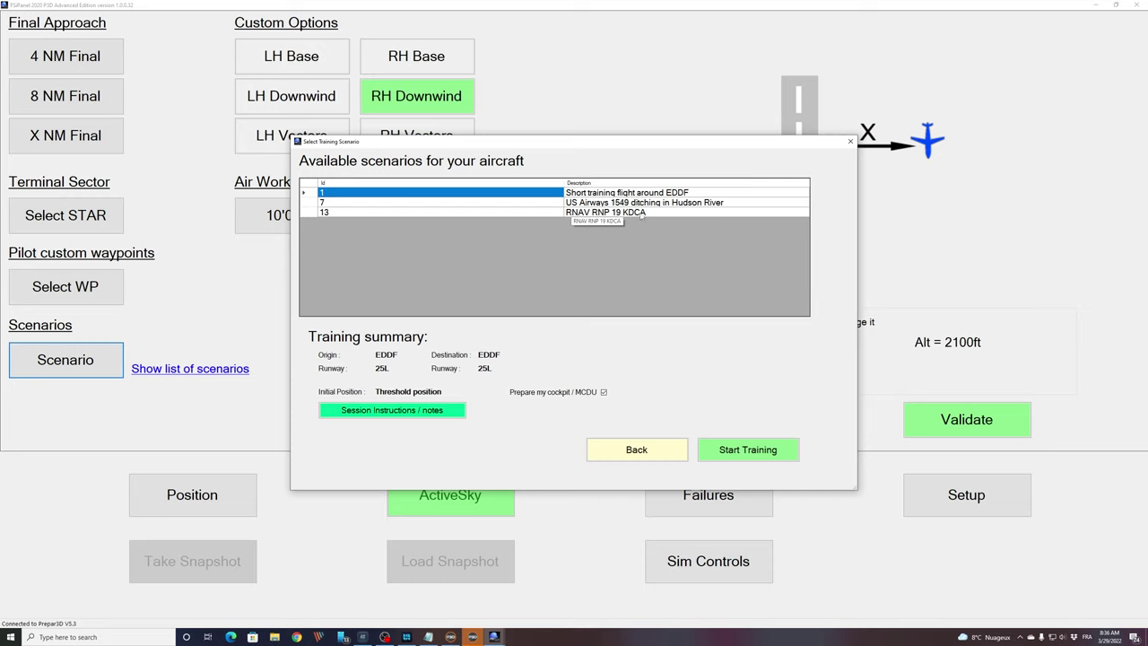
click(641, 212)
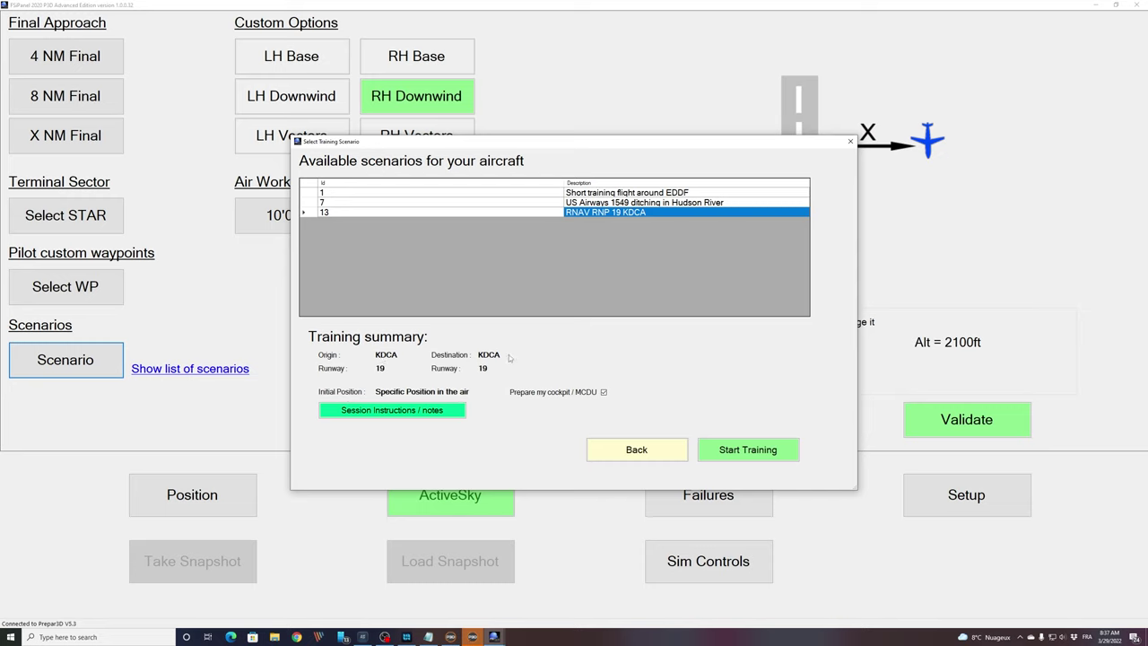
Step: Open the scenario's session instructions PDF and scroll to the Notes and Tips on page 2
click(381, 411)
scroll(457, 381, down, 1)
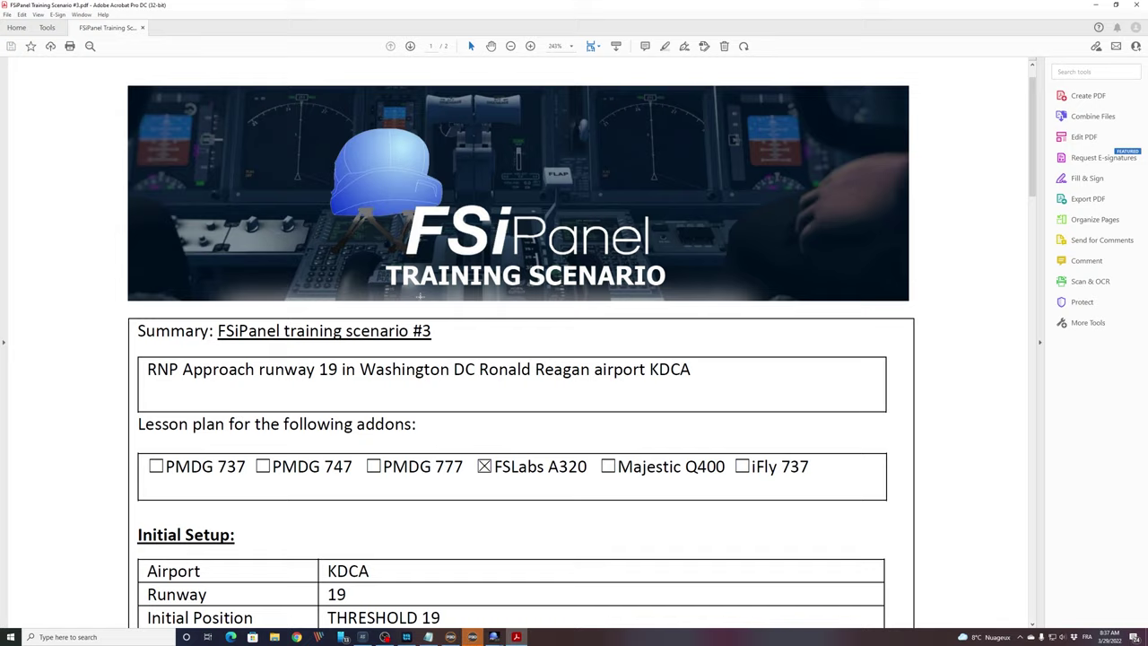
scroll(468, 333, down, 6)
scroll(466, 337, down, 17)
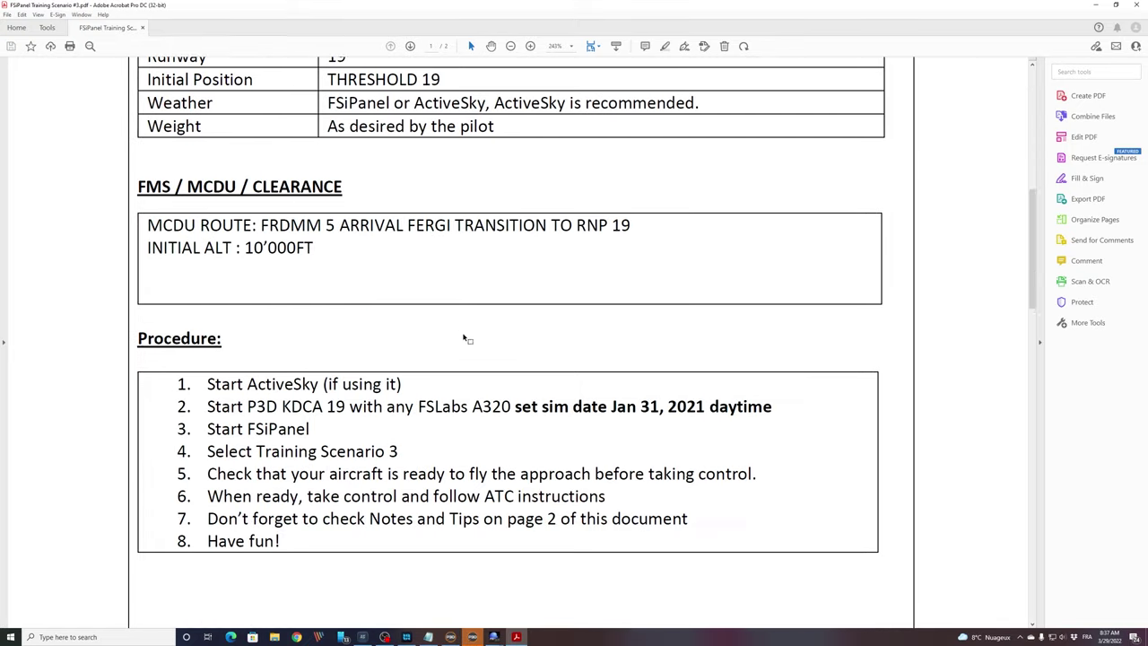
scroll(361, 405, down, 10)
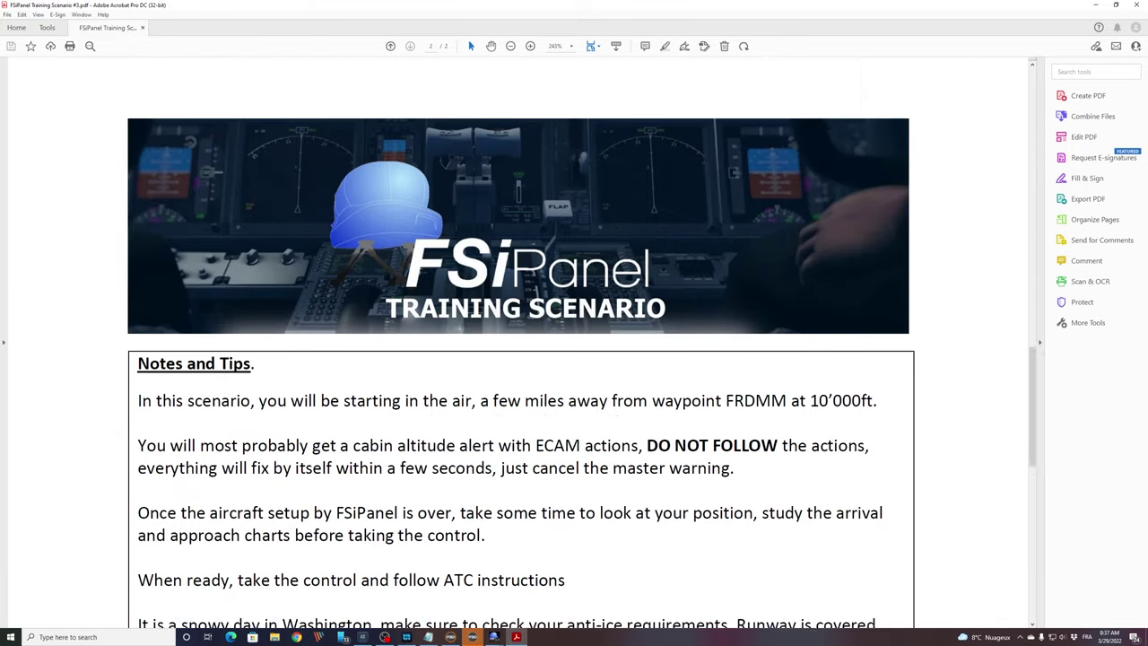
scroll(167, 434, down, 4)
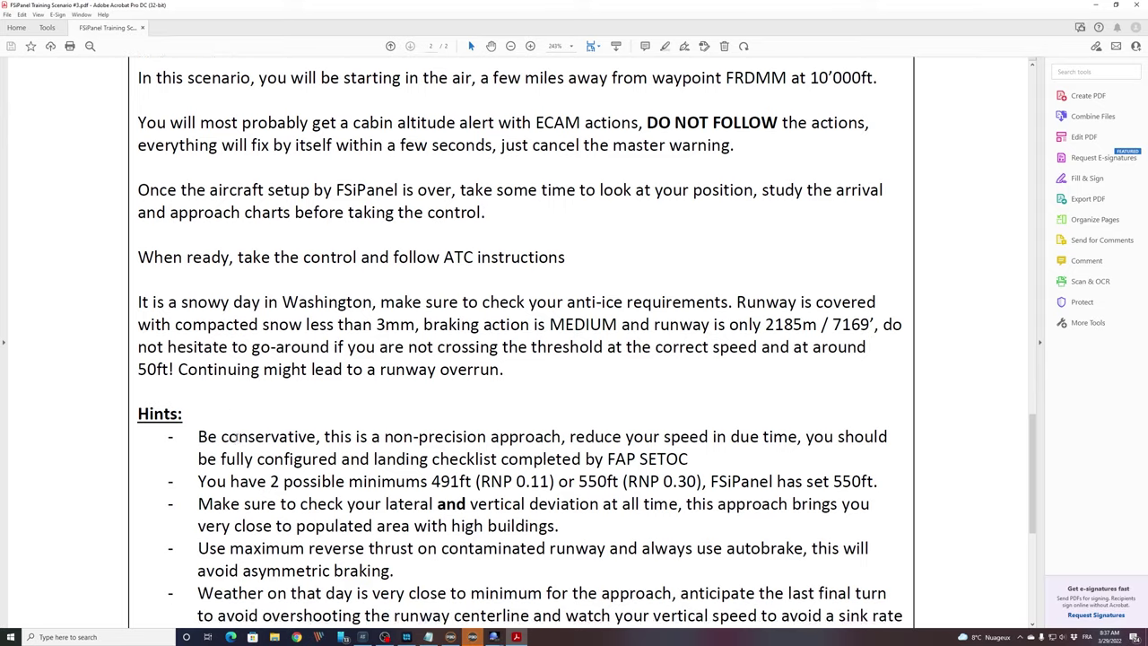
scroll(345, 406, up, 5)
scroll(344, 406, up, 2)
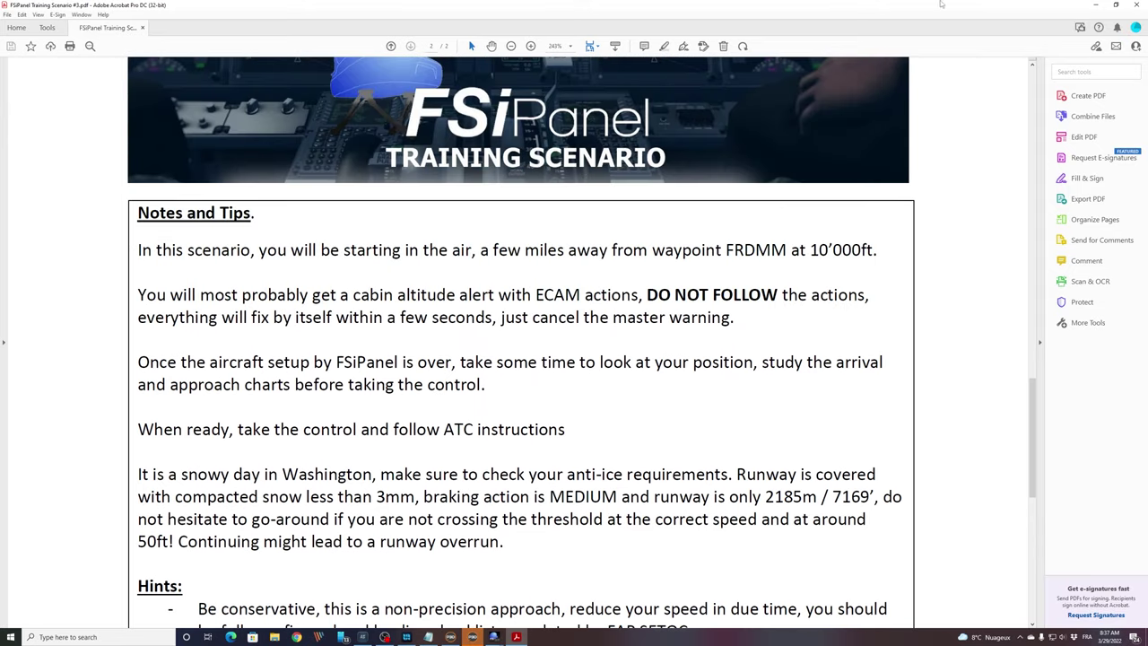
Step: Close the training scenario instructions PDF in Acrobat
click(1136, 5)
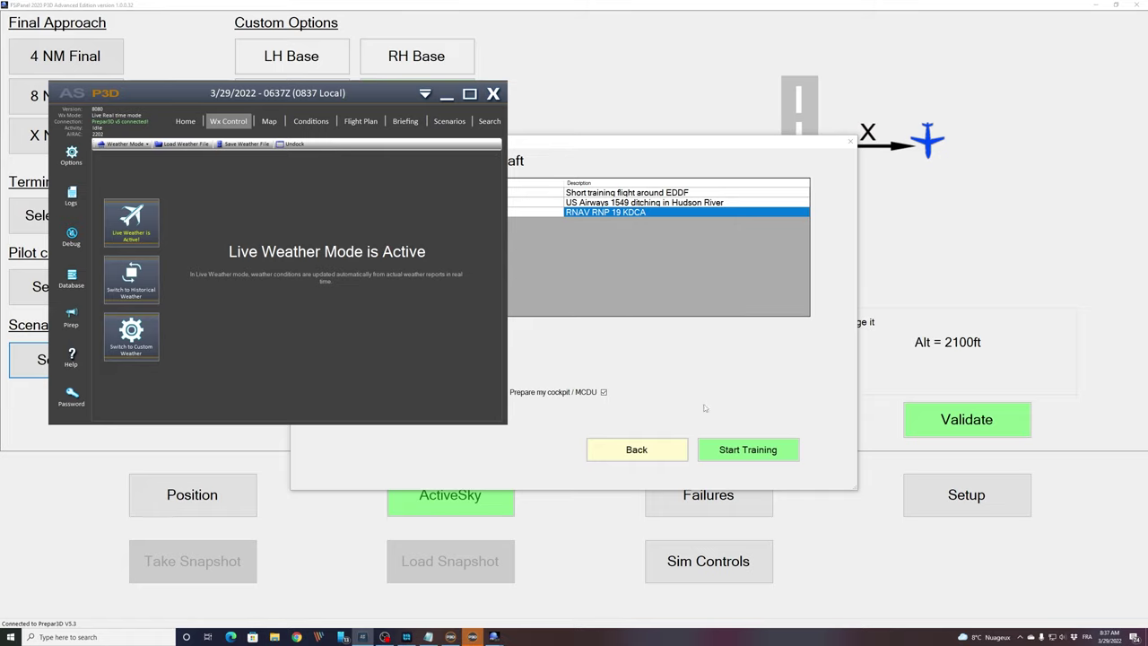
Step: Launch the training scenario, glance at the Navigraph chart, and bring up the Active Sky weather window
click(761, 451)
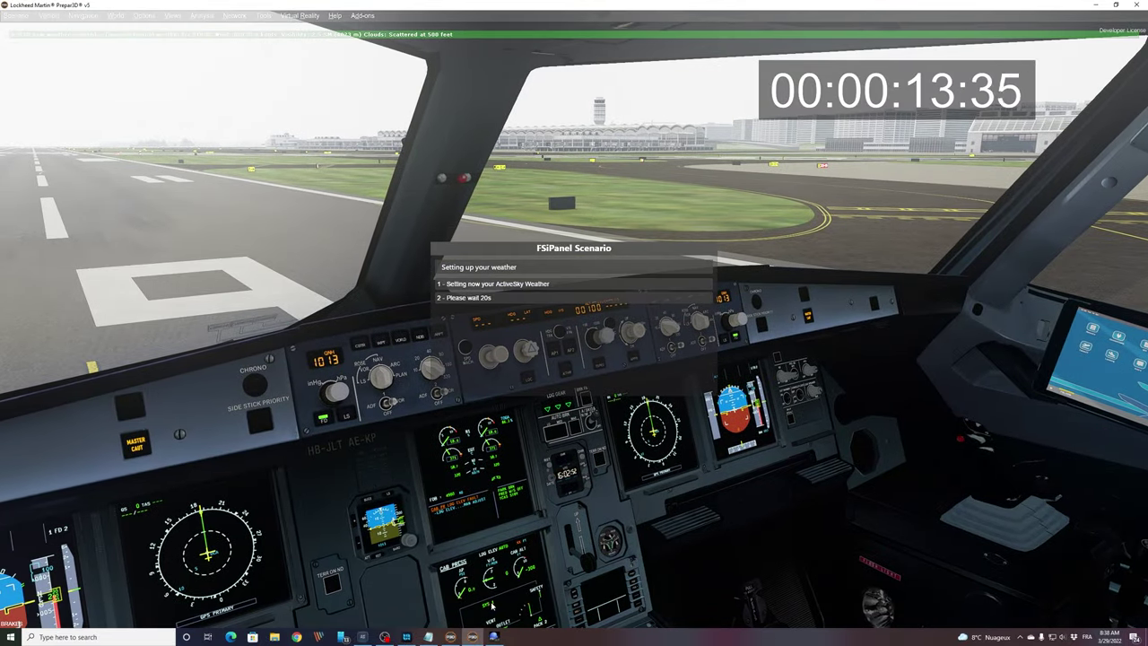
click(364, 637)
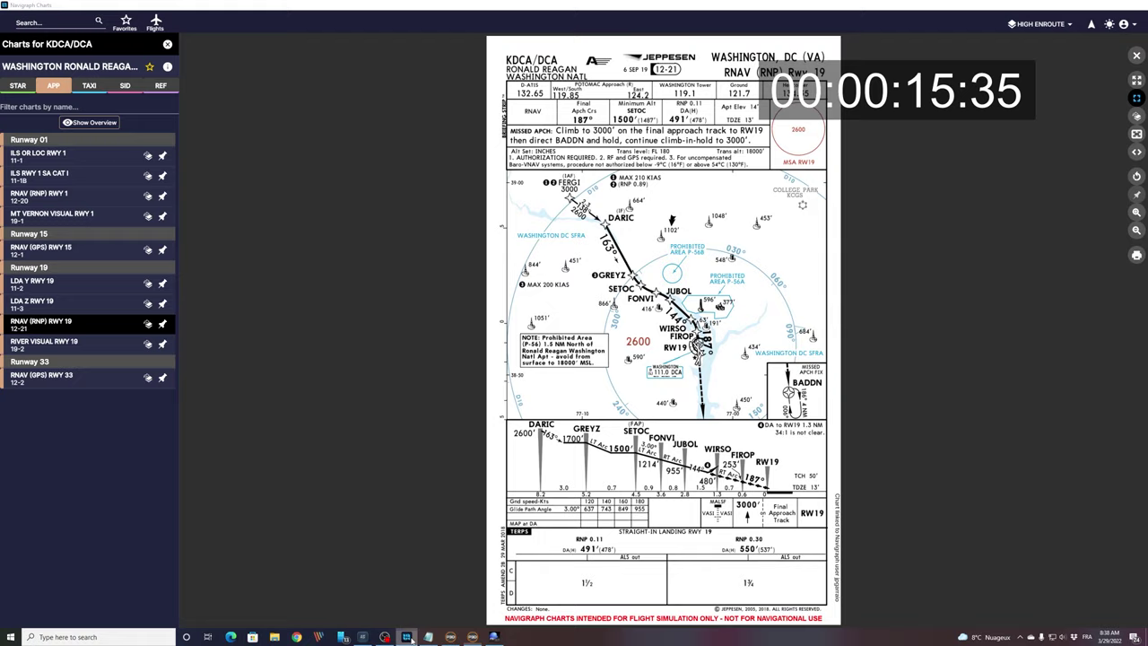
click(363, 637)
click(365, 638)
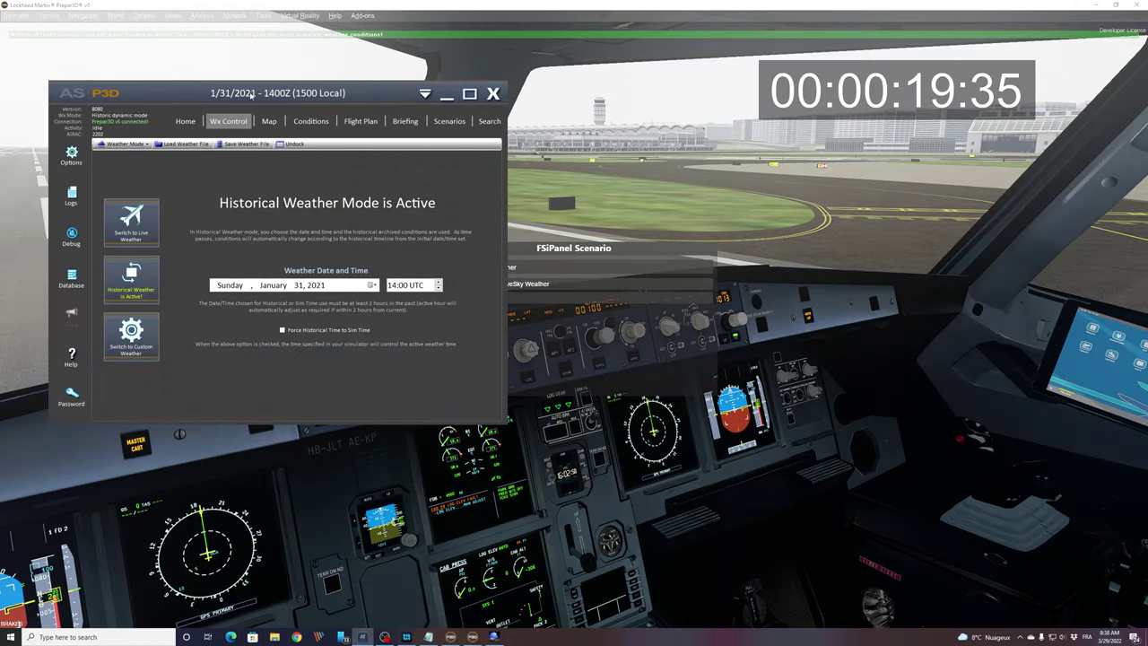
Step: Return to the Prepar3D cockpit, sending the Active Sky window to the background
click(671, 99)
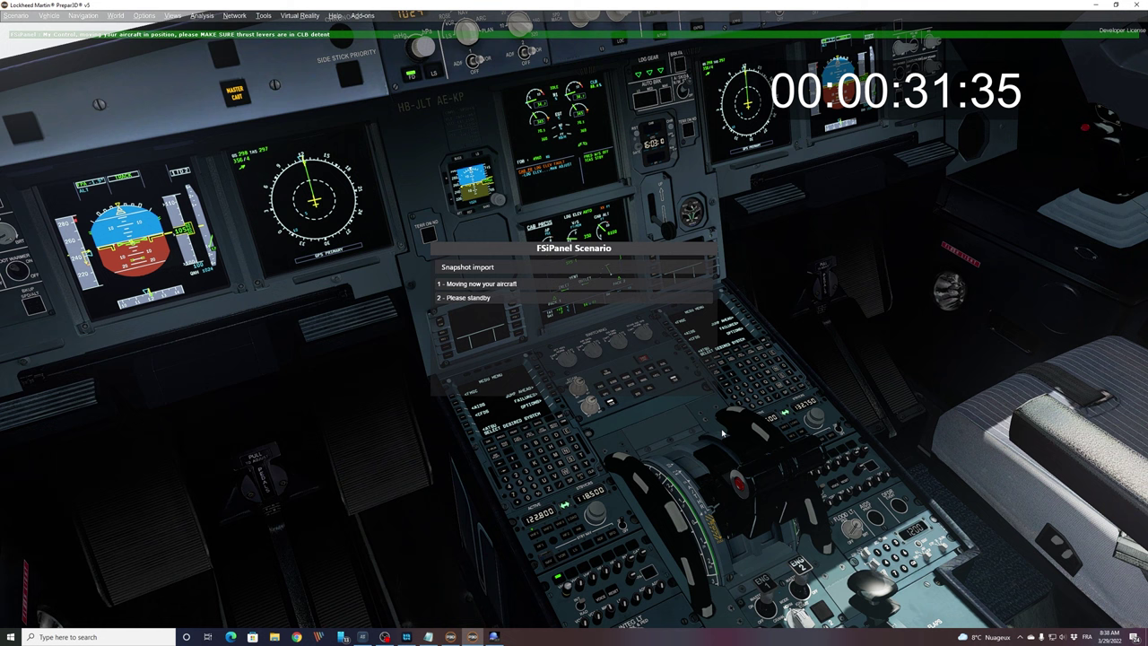
Step: Advance the thrust levers into the CLB detent
scroll(722, 433, up, 5)
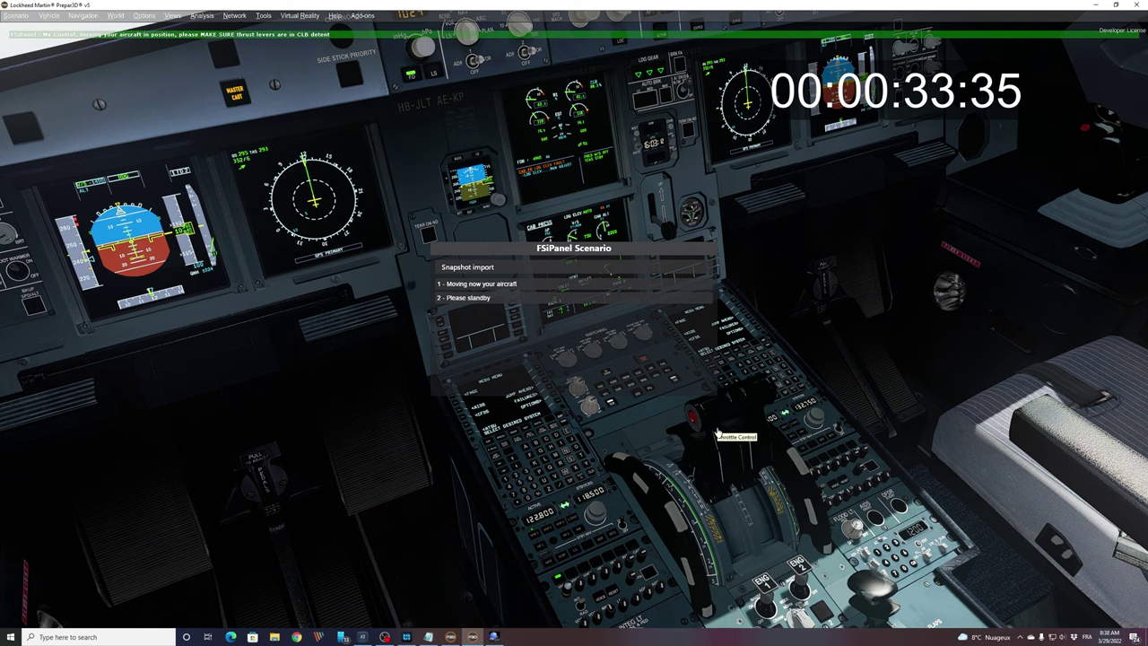
scroll(717, 433, up, 5)
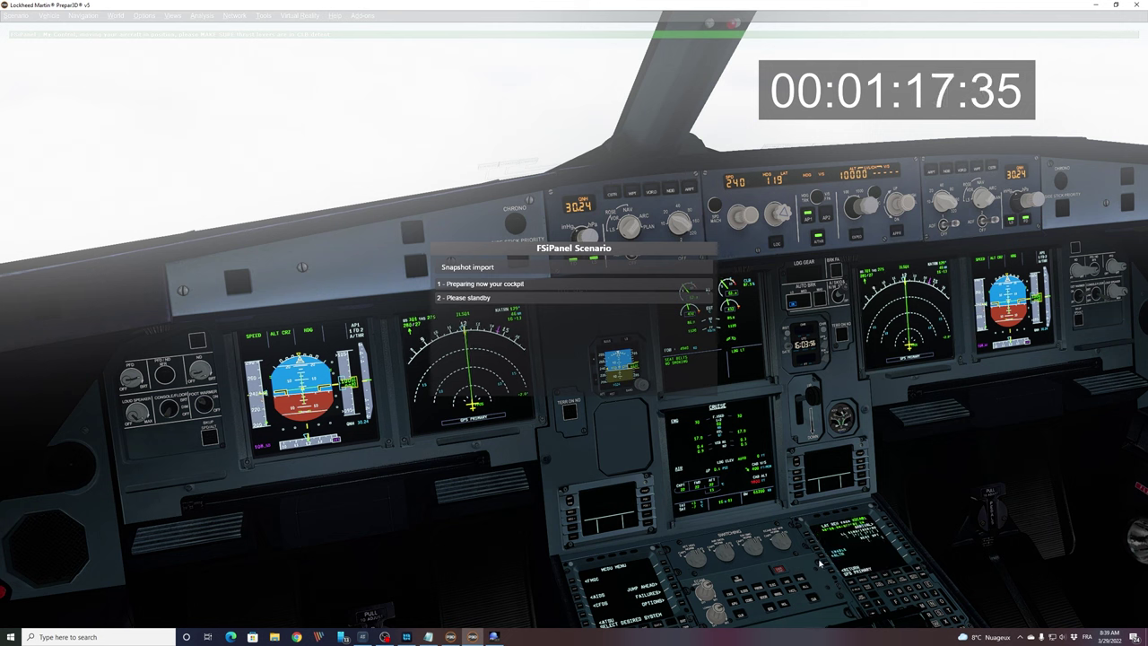
click(881, 556)
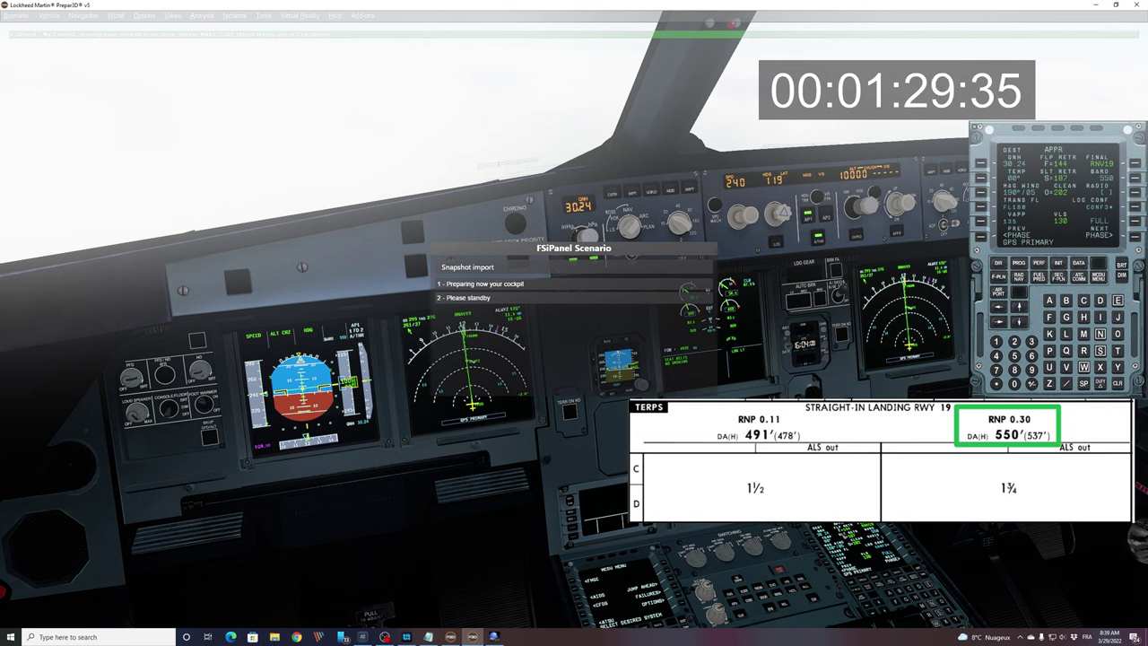
click(1049, 213)
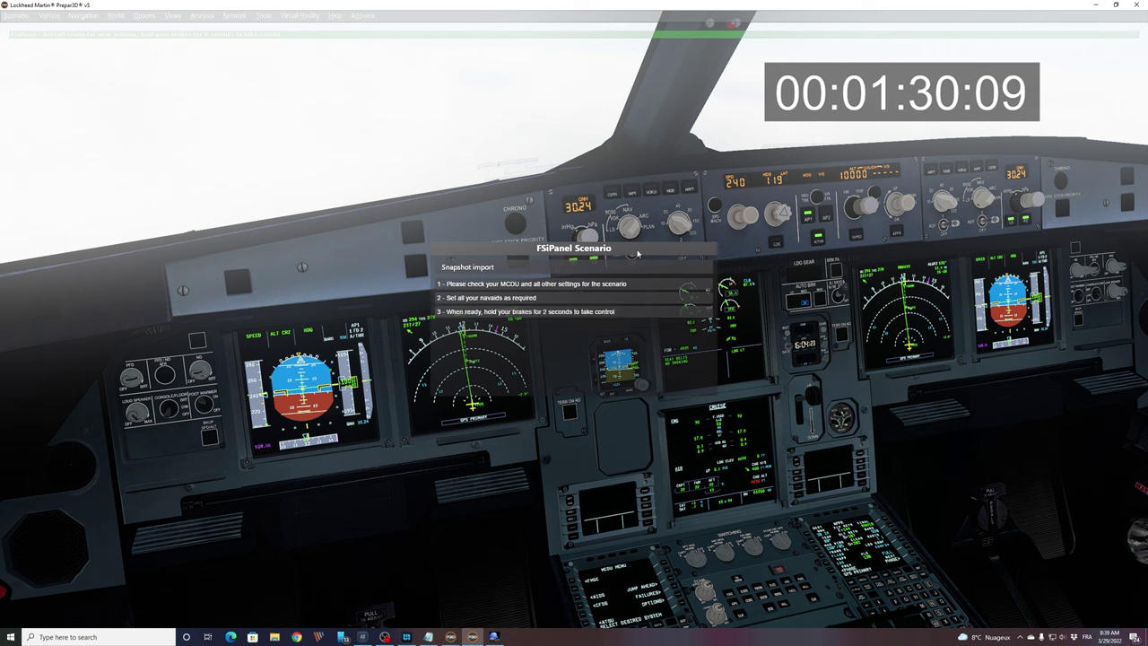
Step: Move the FSiPanel scenario window to the upper left and check the enlarged navigation display
drag(617, 243, 289, 63)
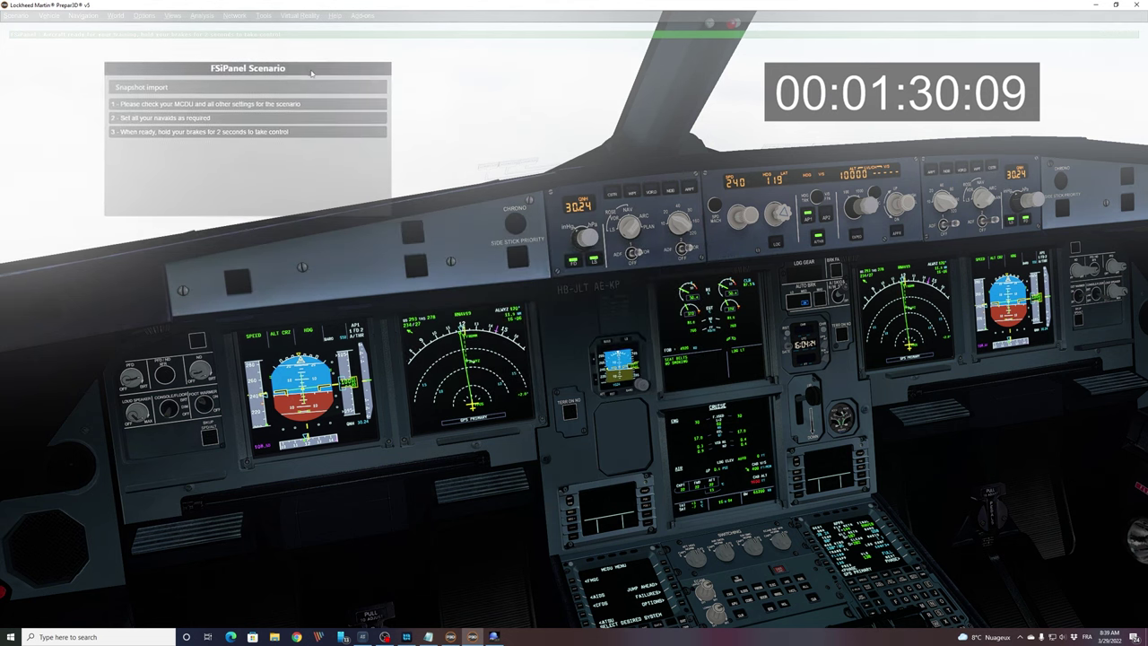
click(467, 357)
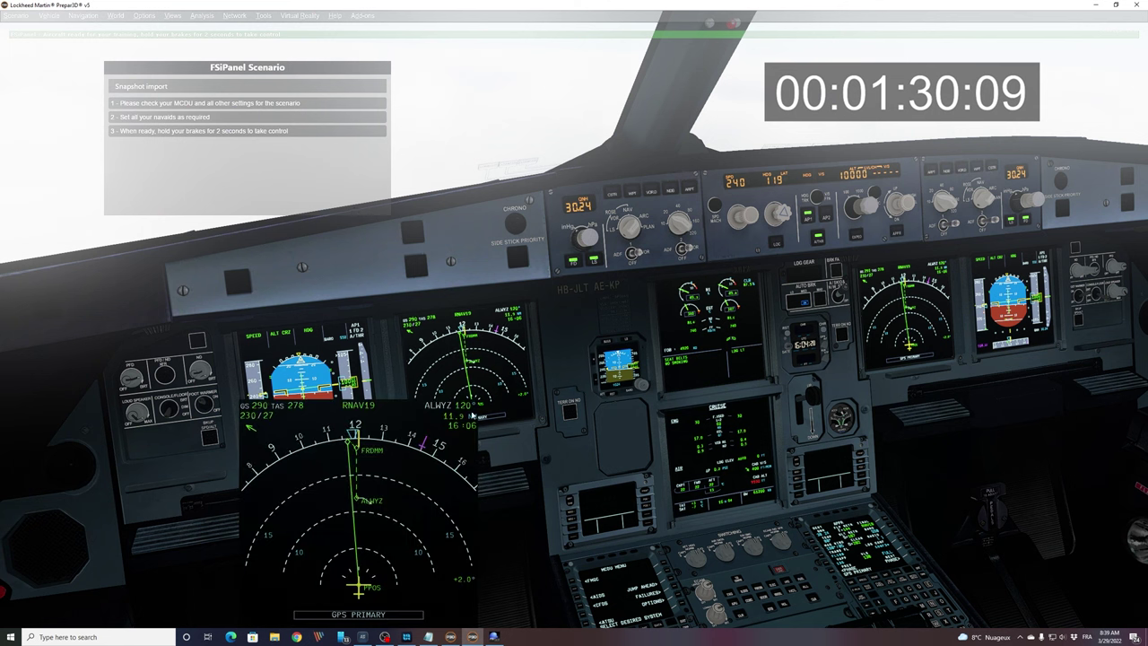
click(380, 485)
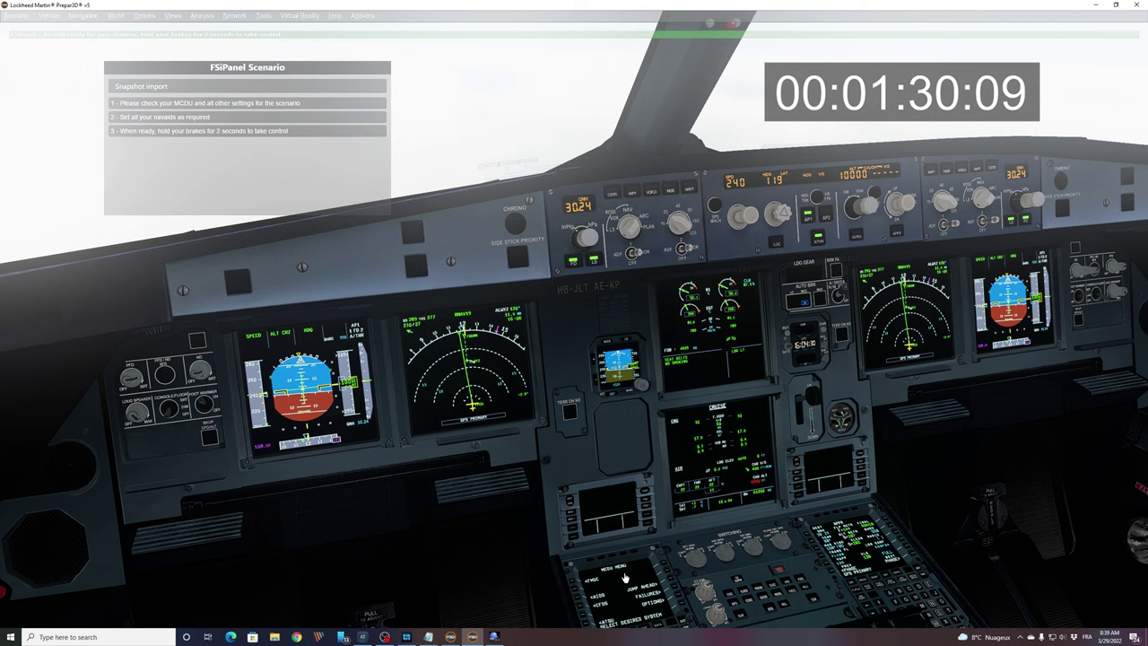
Step: Bring the MCDU to the approach performance page showing RNV19 and baro 550
click(633, 599)
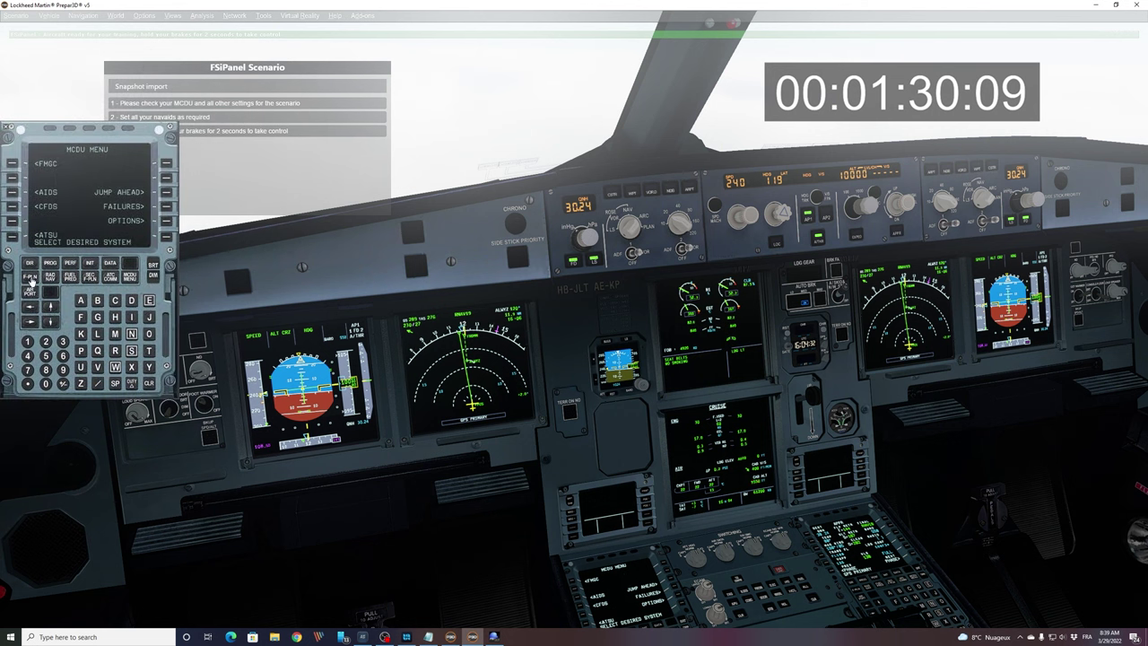
click(50, 303)
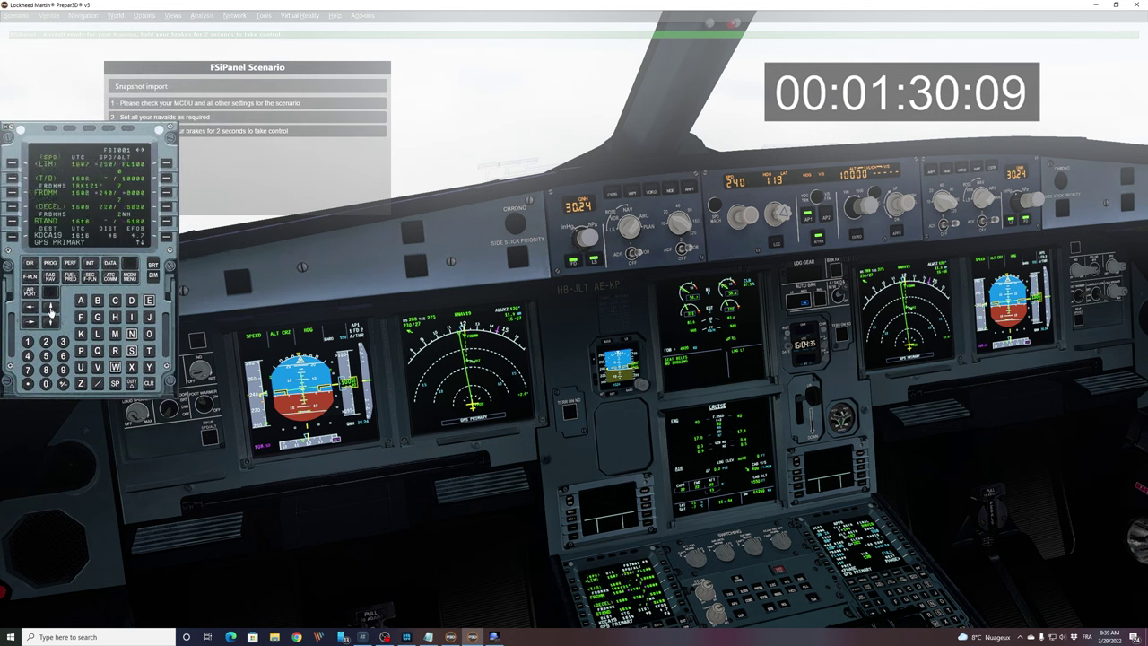
click(70, 263)
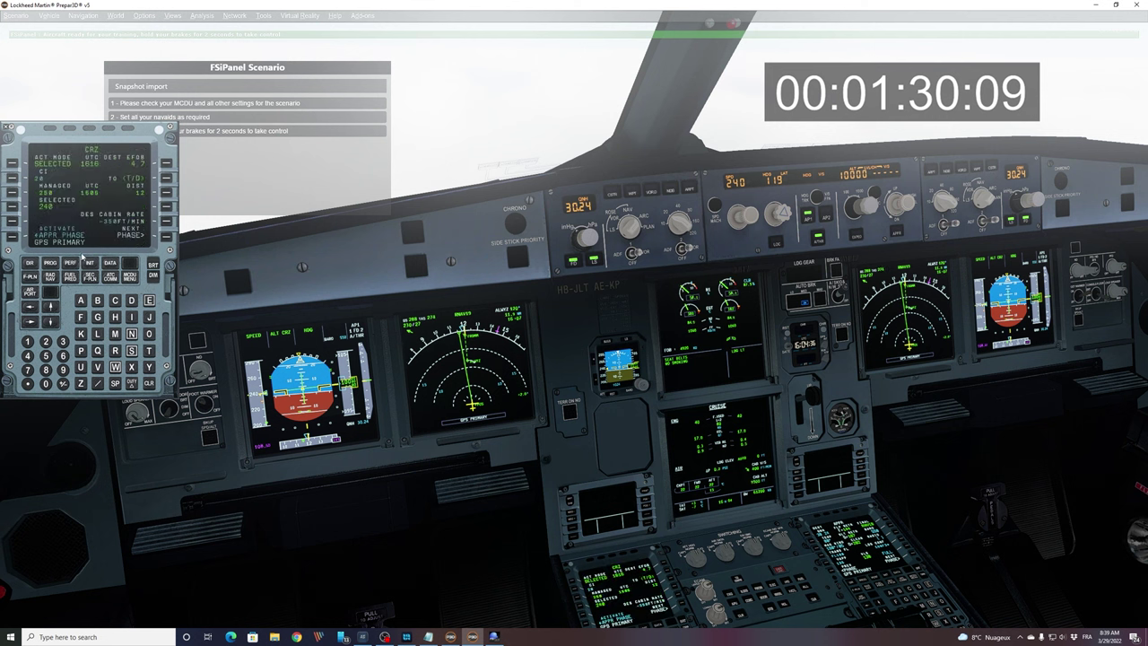
click(166, 235)
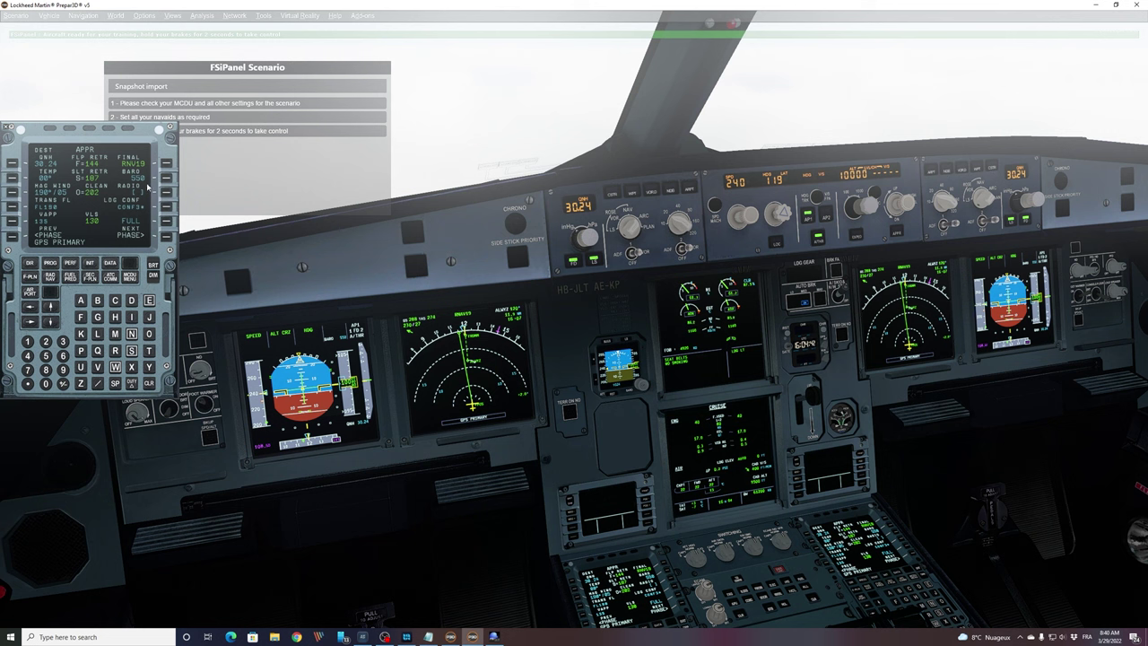
click(100, 193)
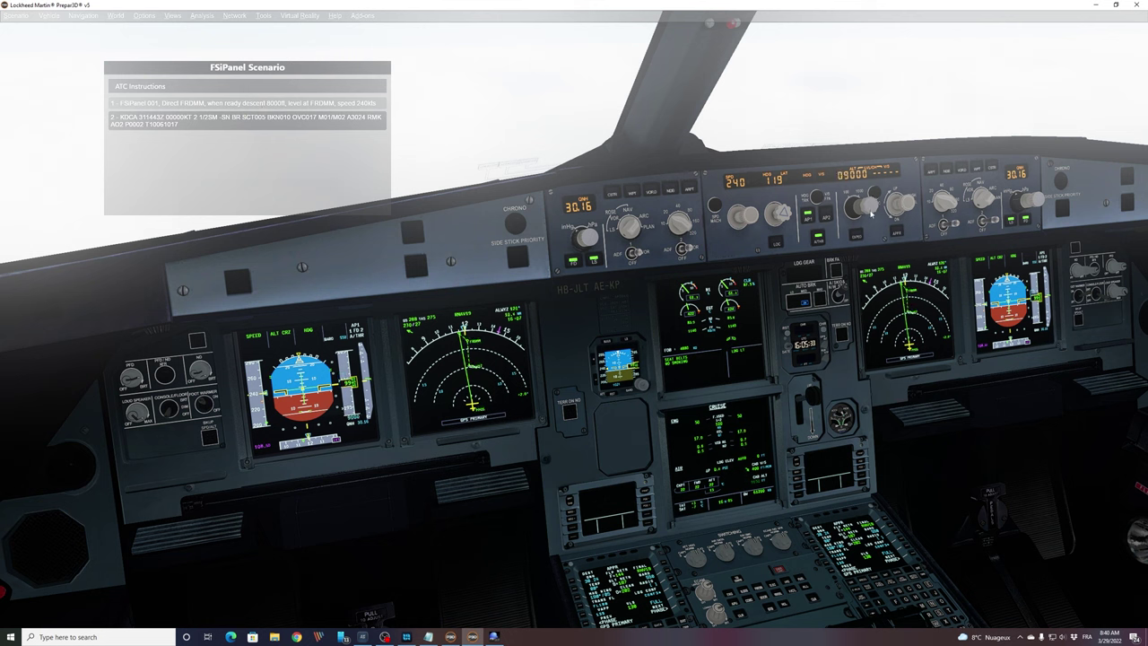
Step: Set the FCU altitude to 8000, insert a direct-to FRDMM, and verify the route on the ND
scroll(871, 213, down, 2)
click(644, 593)
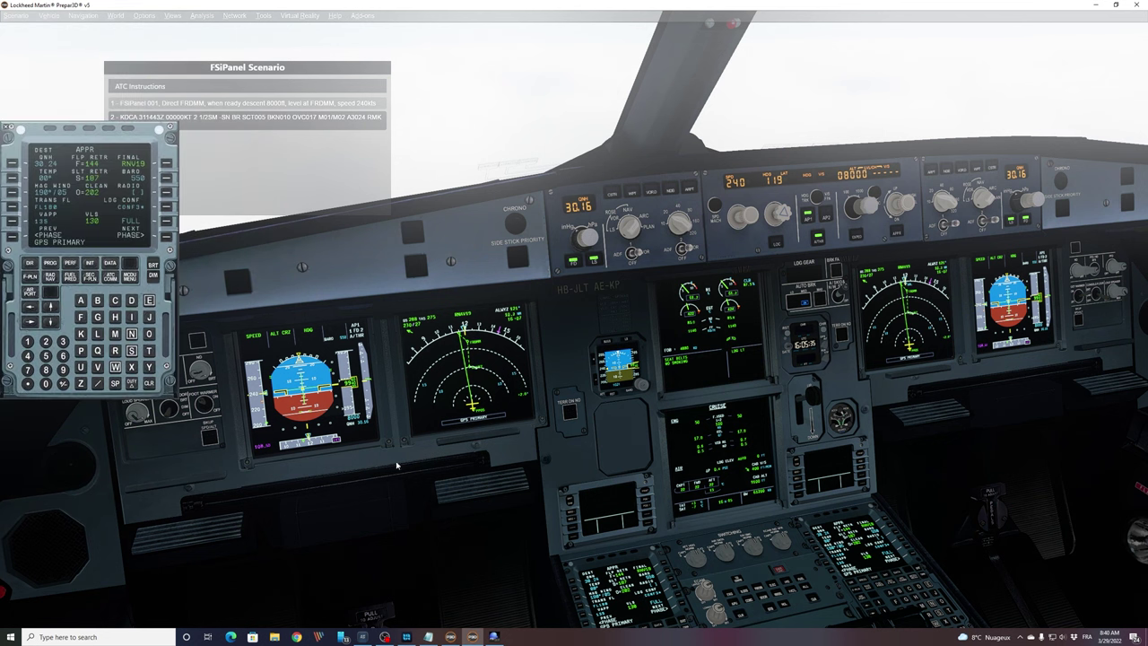
click(30, 262)
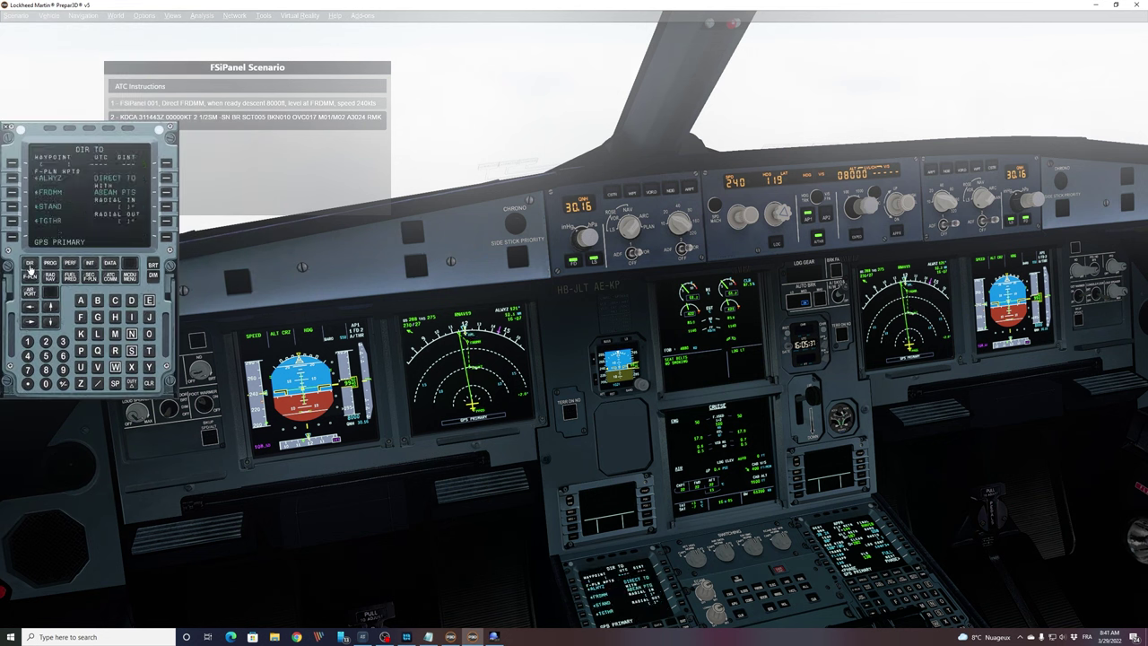
click(13, 195)
click(167, 236)
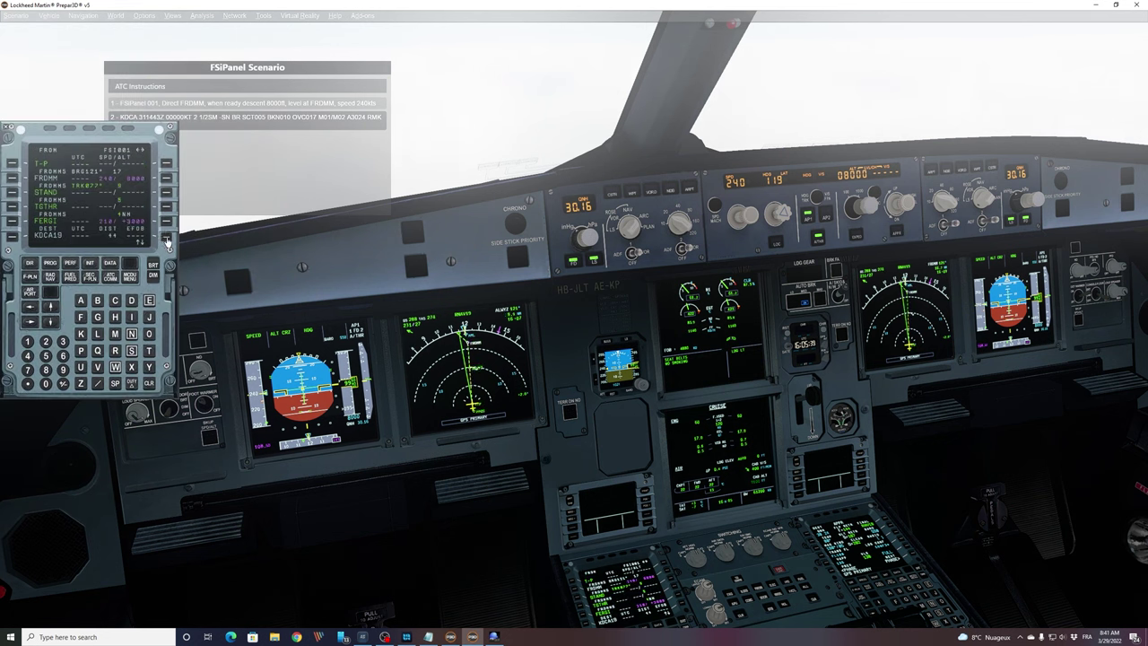
click(90, 205)
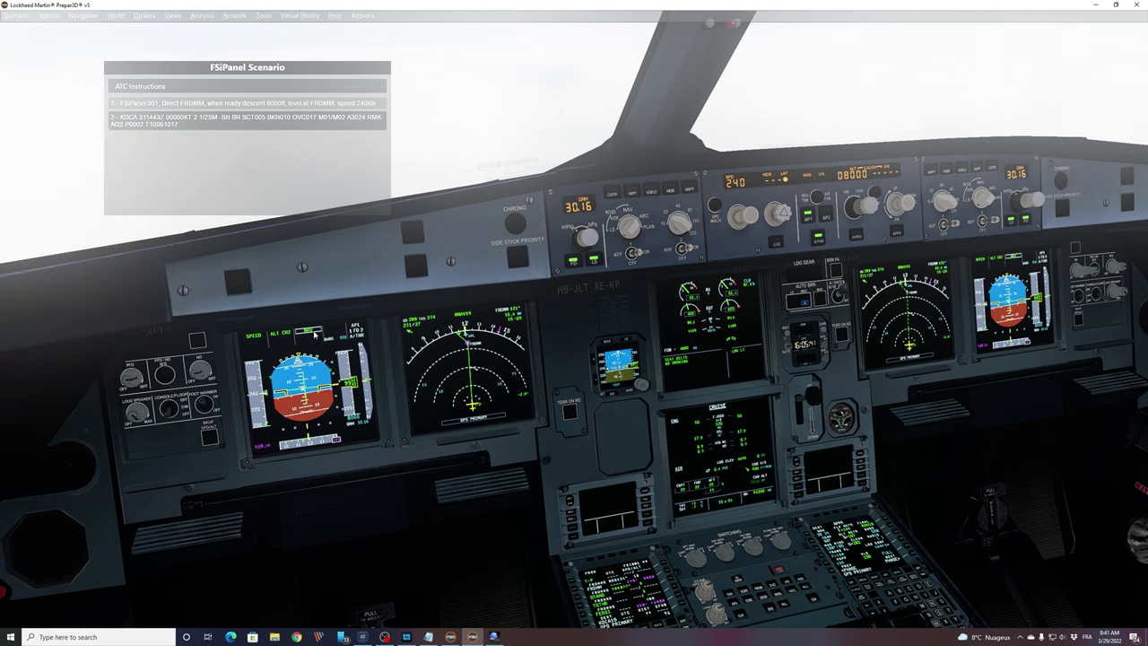
click(488, 345)
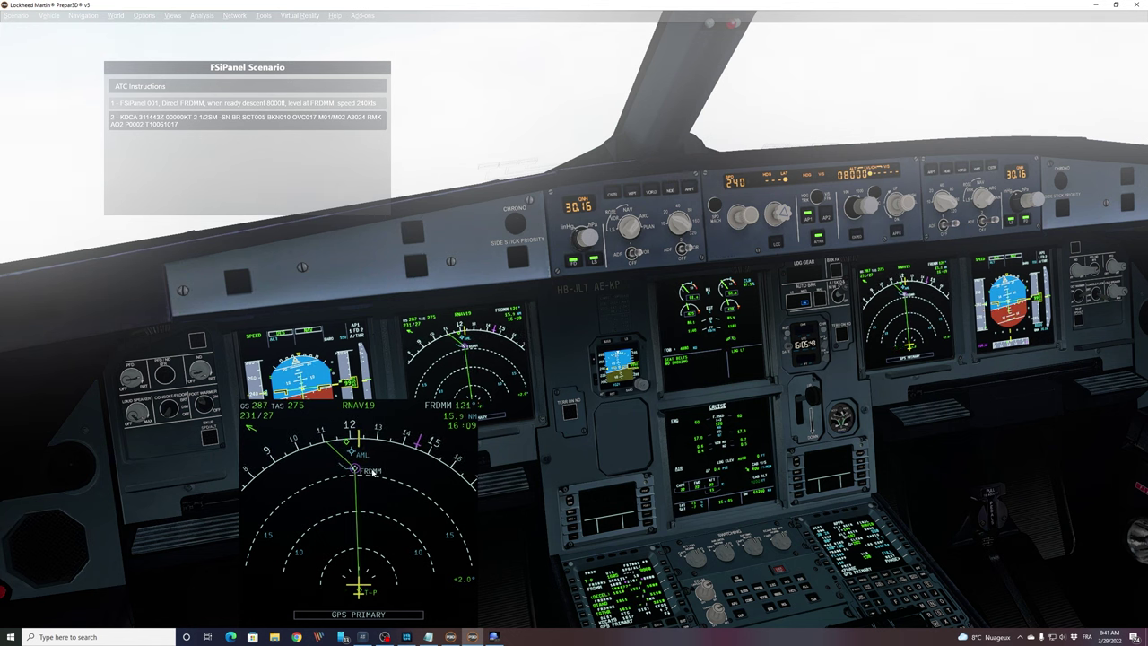
click(344, 462)
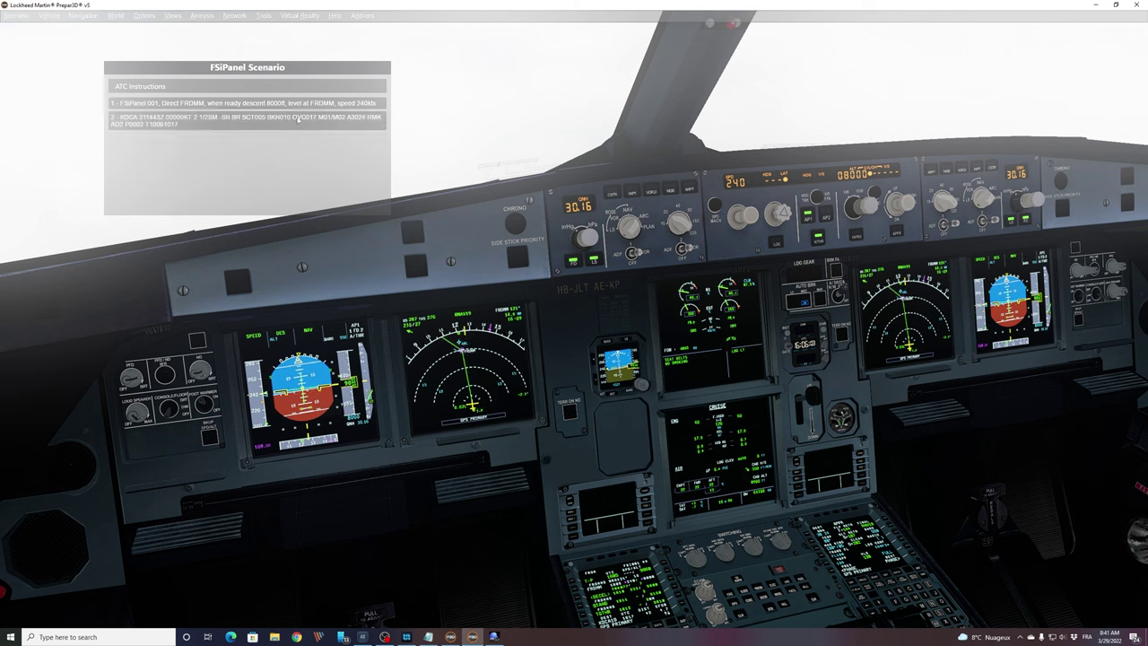
Step: Dismiss the ATC instructions window and switch to the captain's seat view
click(301, 105)
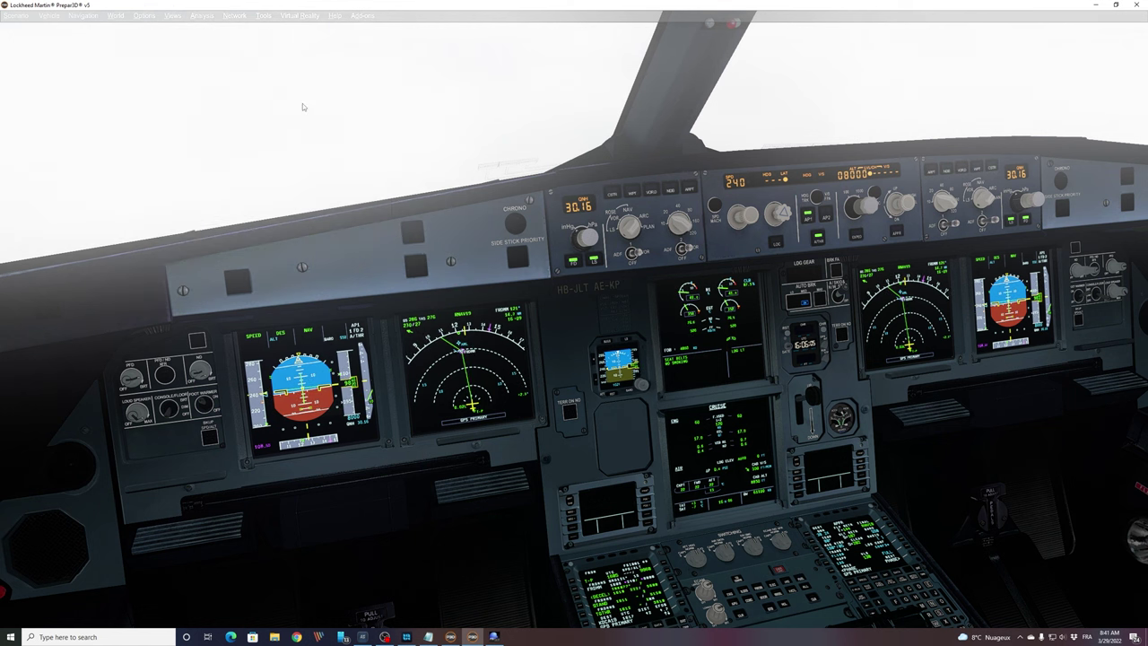
key(a)
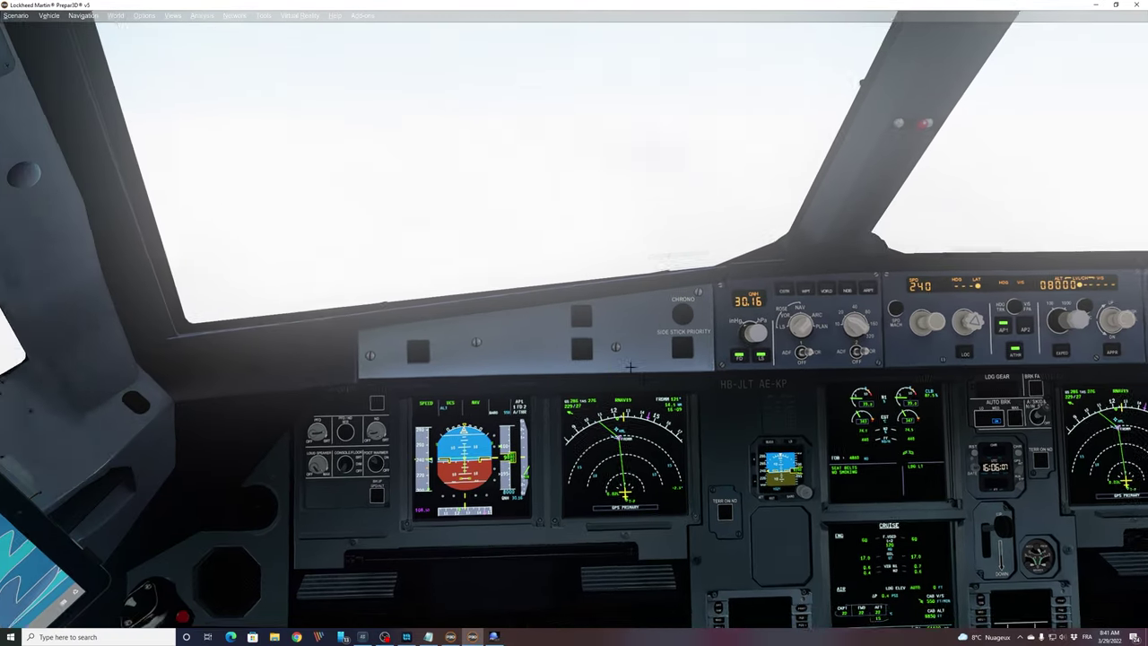